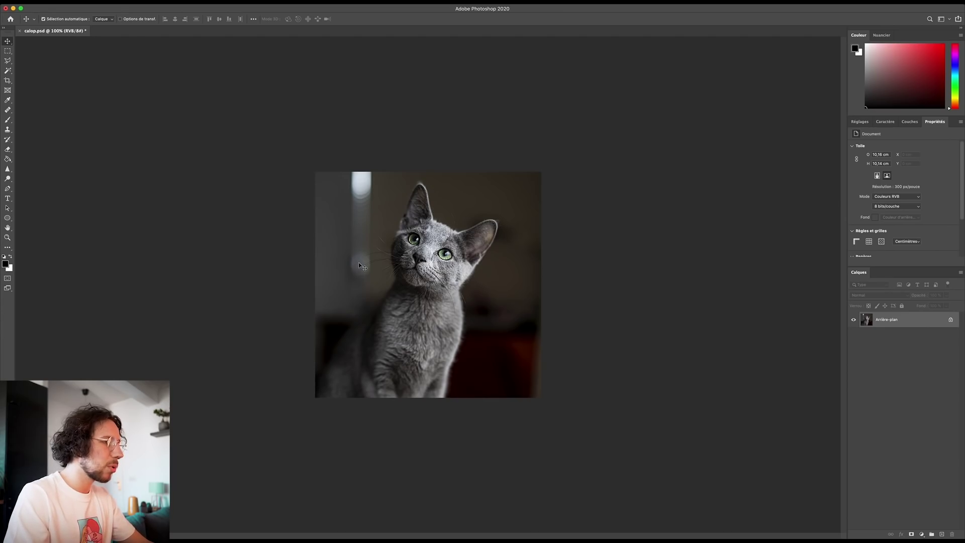
Step: Copy the golden Mario star from the browser's image results into the cat document and place it beside the cat's head, rotated about -20°
key(super+Tab)
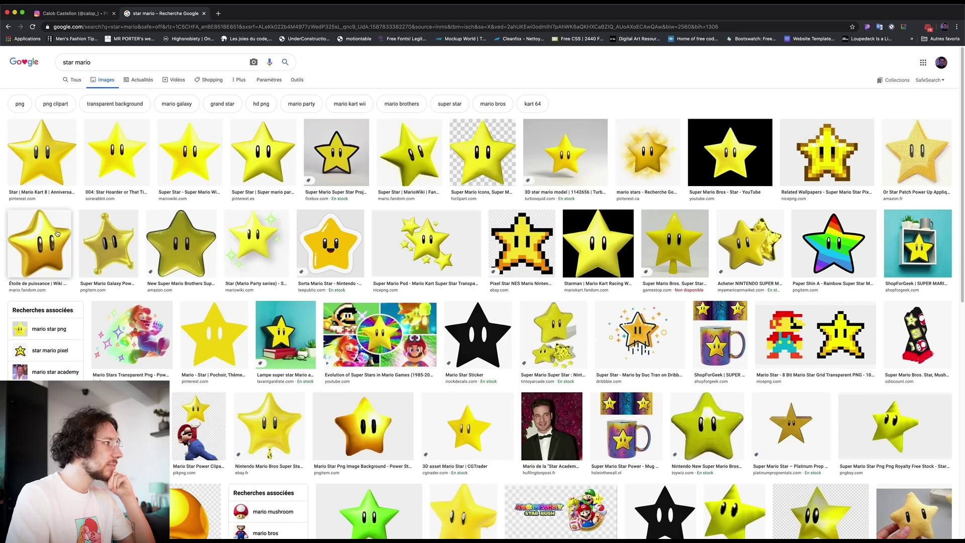
click(49, 249)
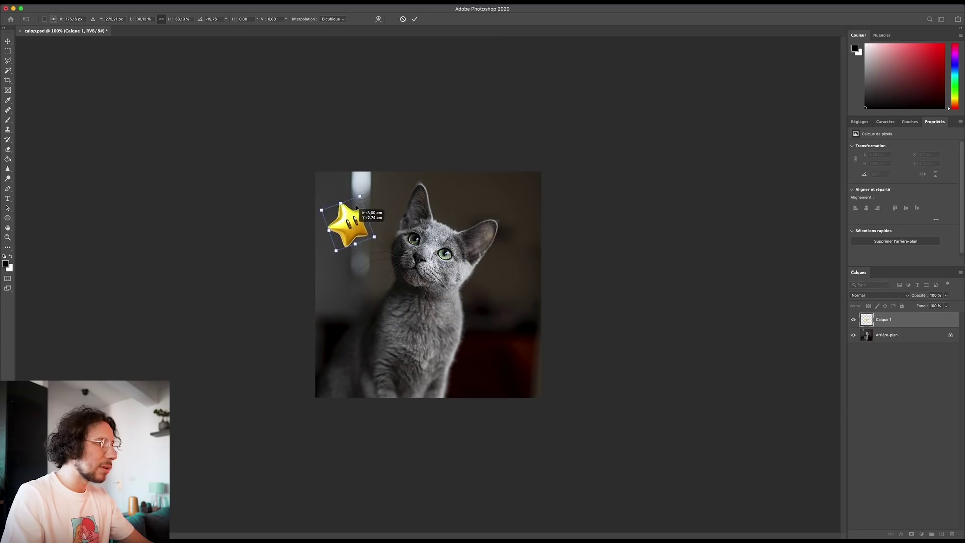
drag(373, 200, 370, 202)
key(Return)
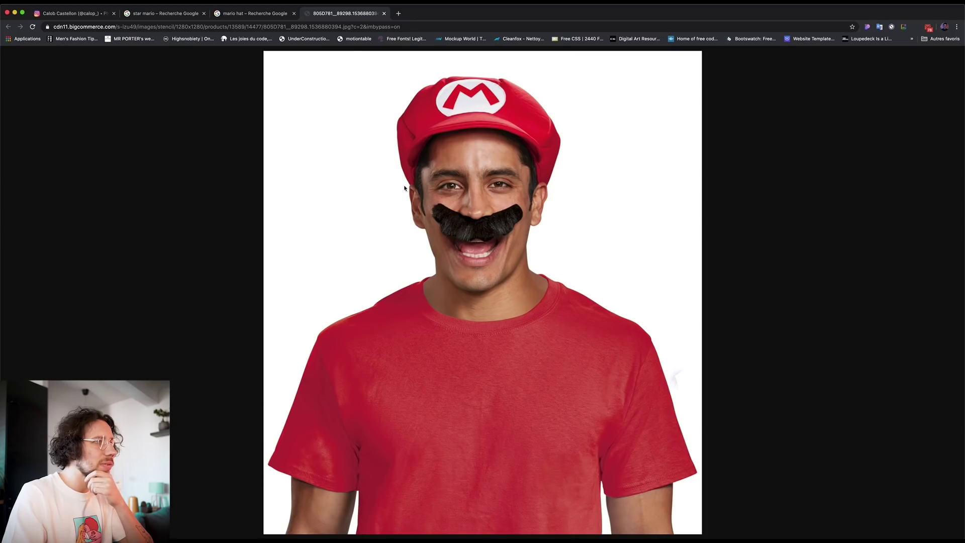
Step: Copy the photo of the man in the red Mario cap into the document and cut out the cap with a Pen path
right_click(507, 187)
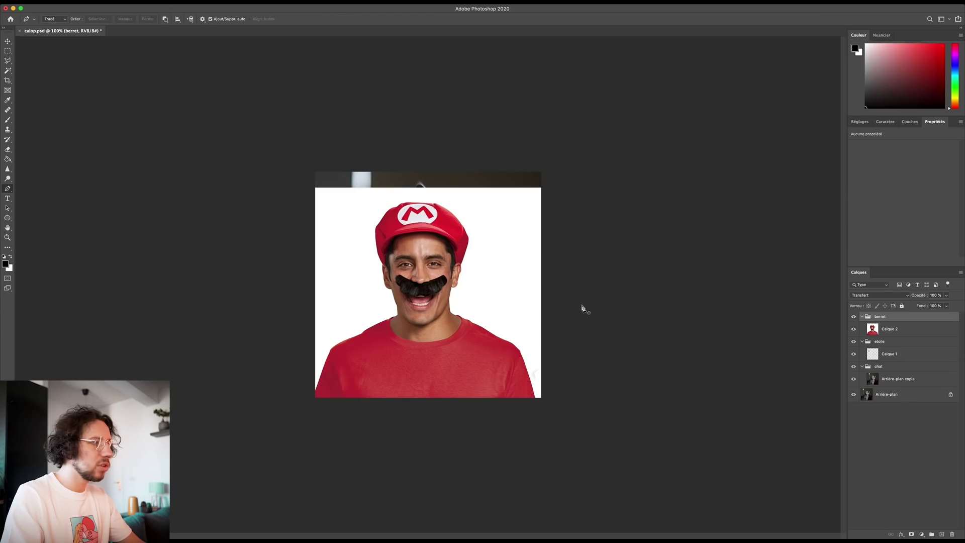
click(915, 330)
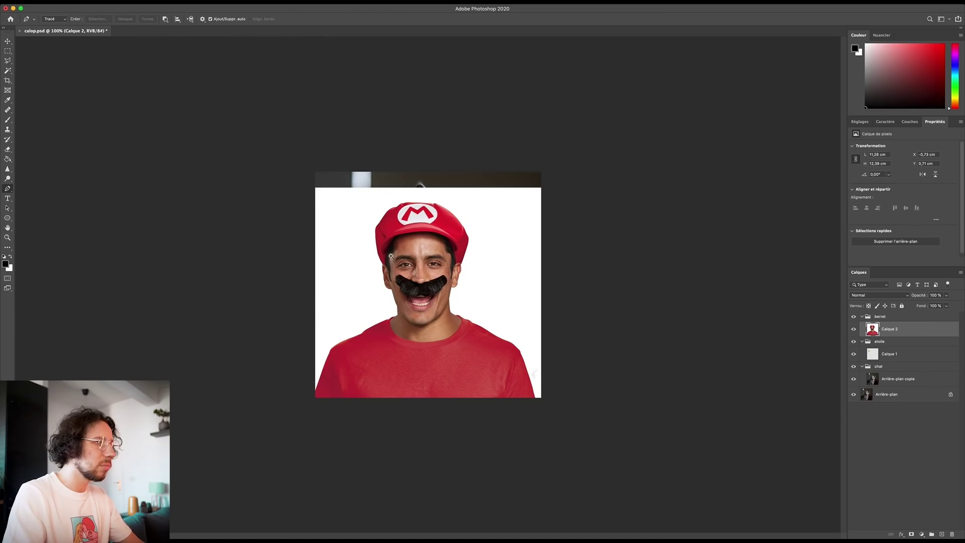
scroll(403, 255, up, 10)
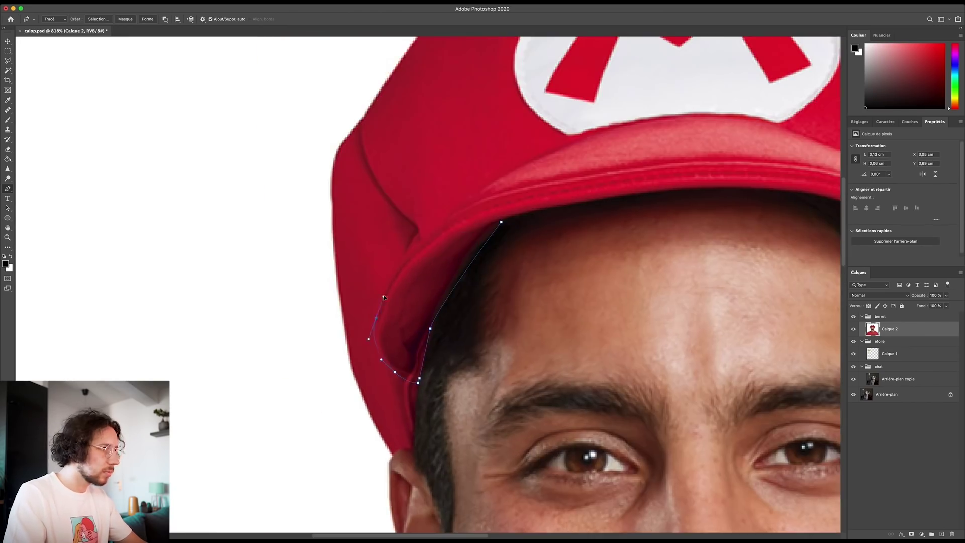
scroll(359, 271, up, 3)
click(405, 214)
click(508, 140)
scroll(503, 201, right, 10)
scroll(553, 201, down, 3)
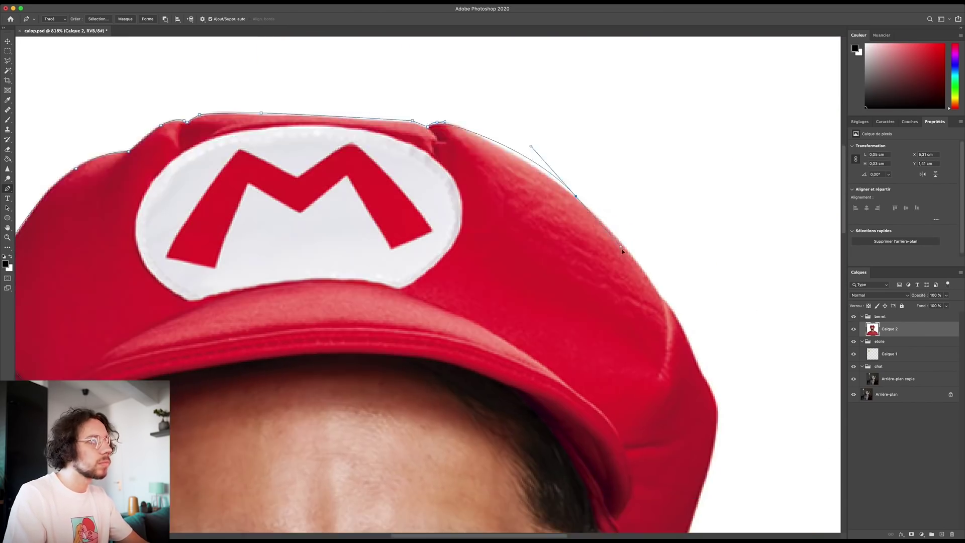
click(574, 160)
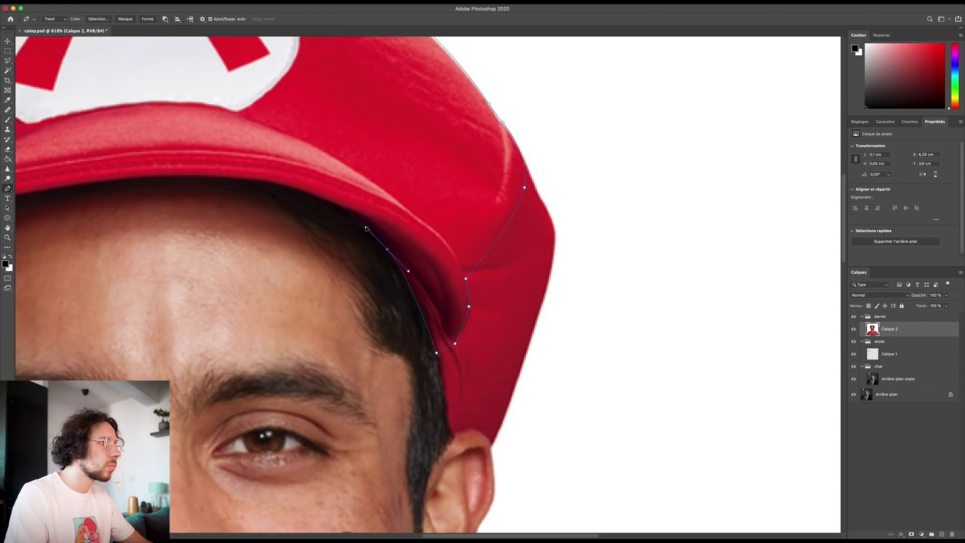
scroll(461, 236, down, 3)
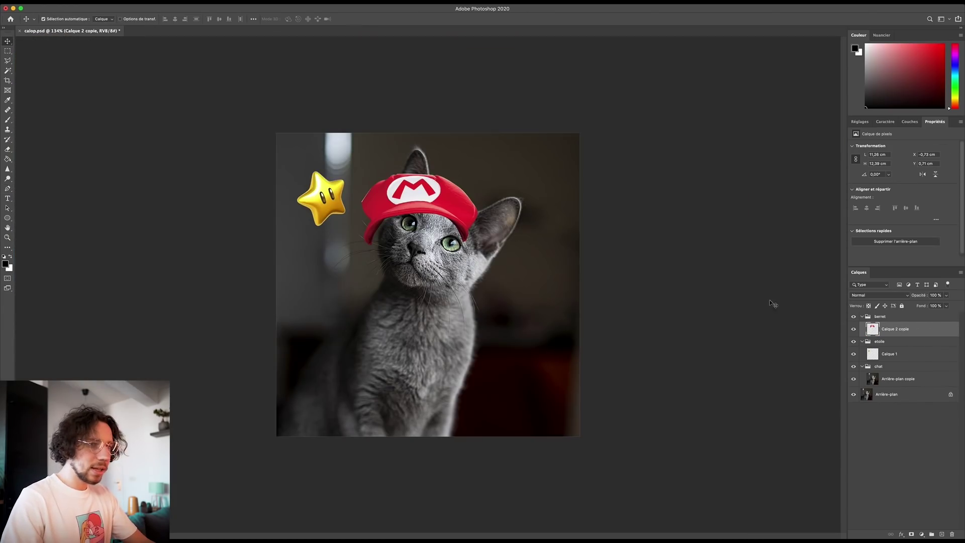
Step: Collapse and hide the berret and etoile groups and select the Arrière-plan copie layer
click(862, 321)
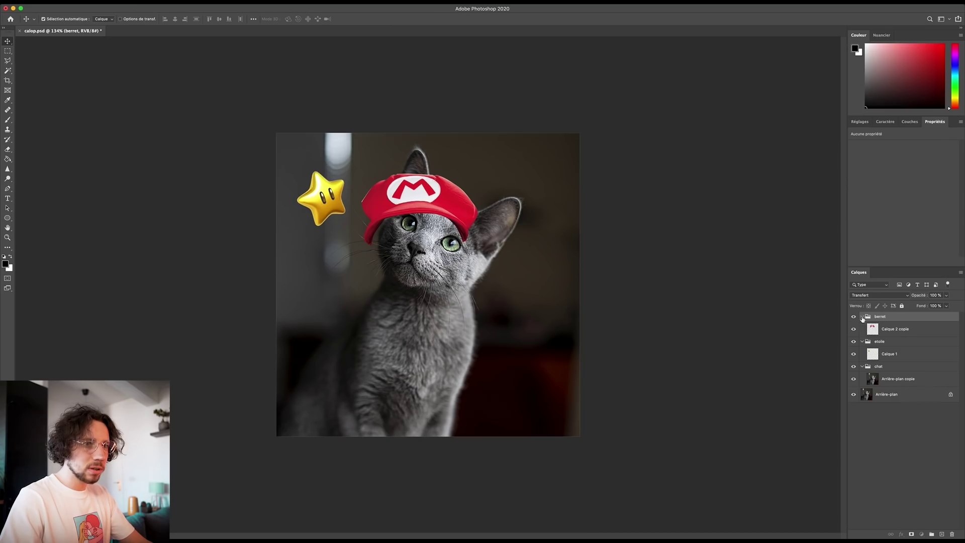
click(862, 316)
click(853, 316)
click(862, 326)
click(853, 325)
click(898, 348)
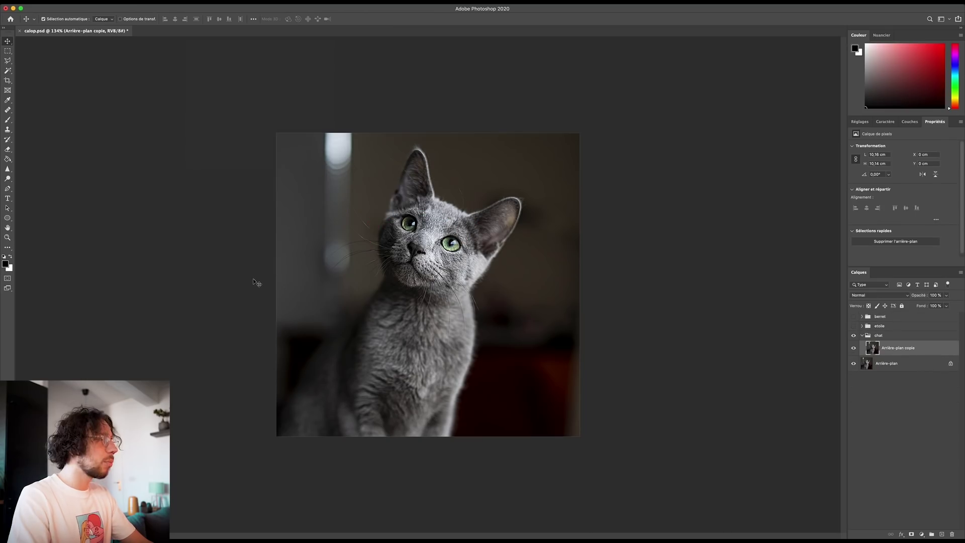
Step: Enlarge both of the cat's eyes with the Liquify filter's Bloat tool at brush size 164
click(205, 2)
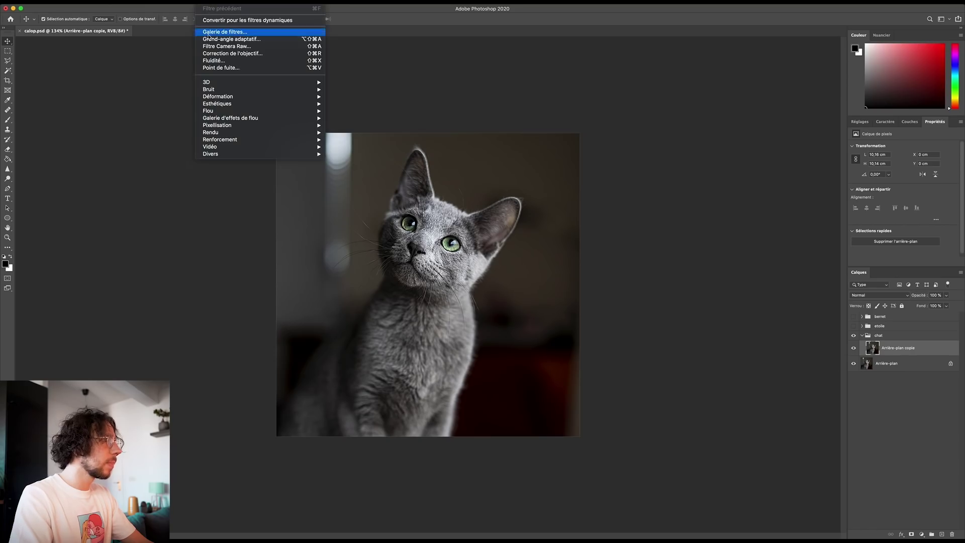
click(229, 61)
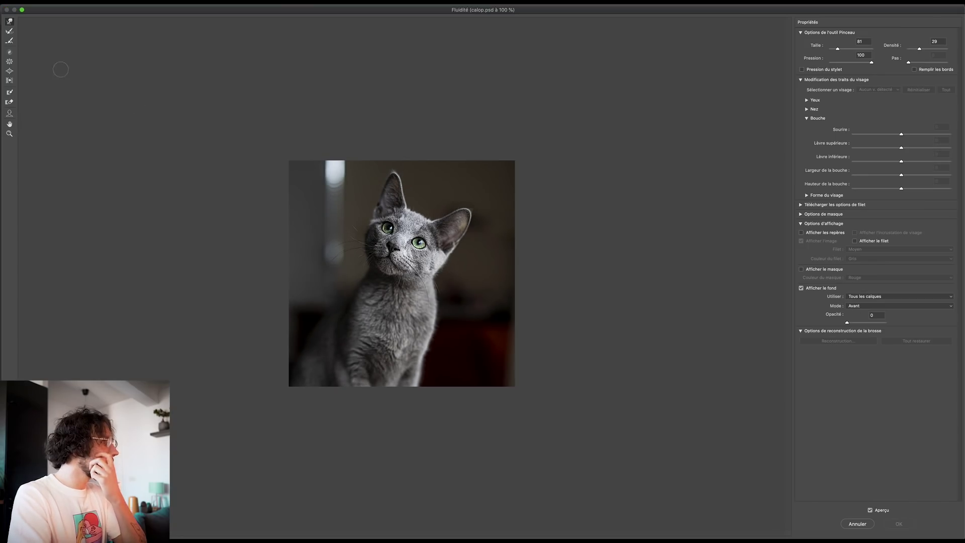
click(10, 71)
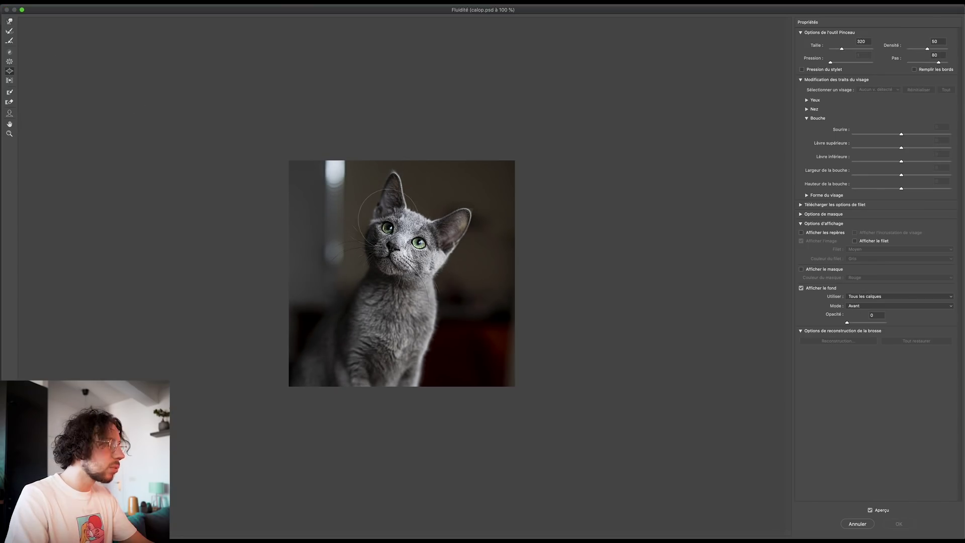
drag(389, 228, 374, 228)
click(387, 227)
click(419, 243)
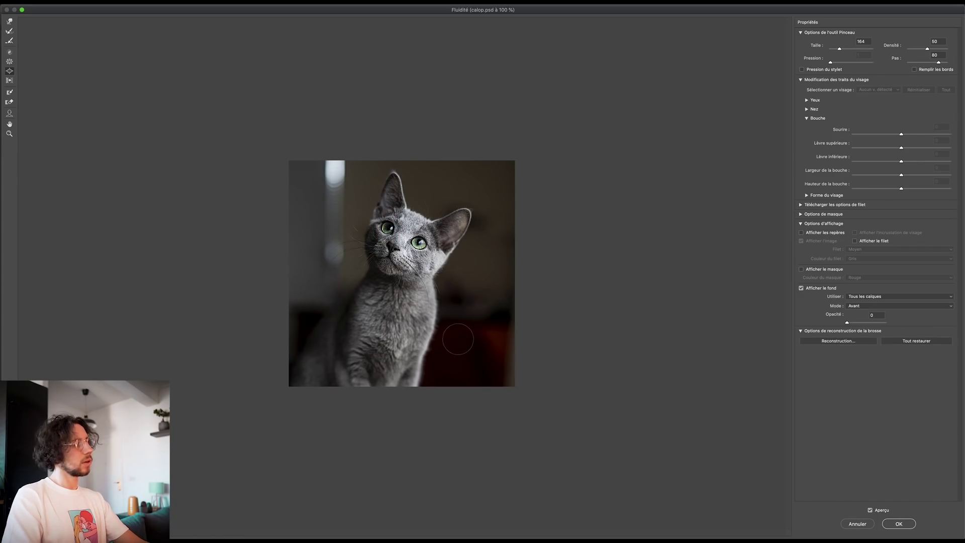
click(899, 524)
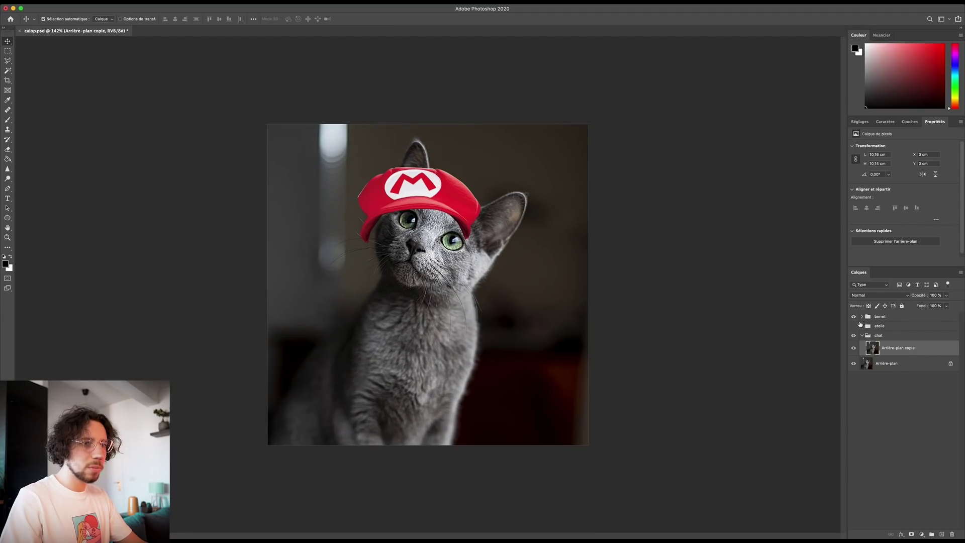
Step: Expand the berret group, select the cap layer and frame the cap with a rectangular marquee about 5.4 × 3.7 cm
click(862, 316)
click(889, 328)
key(m)
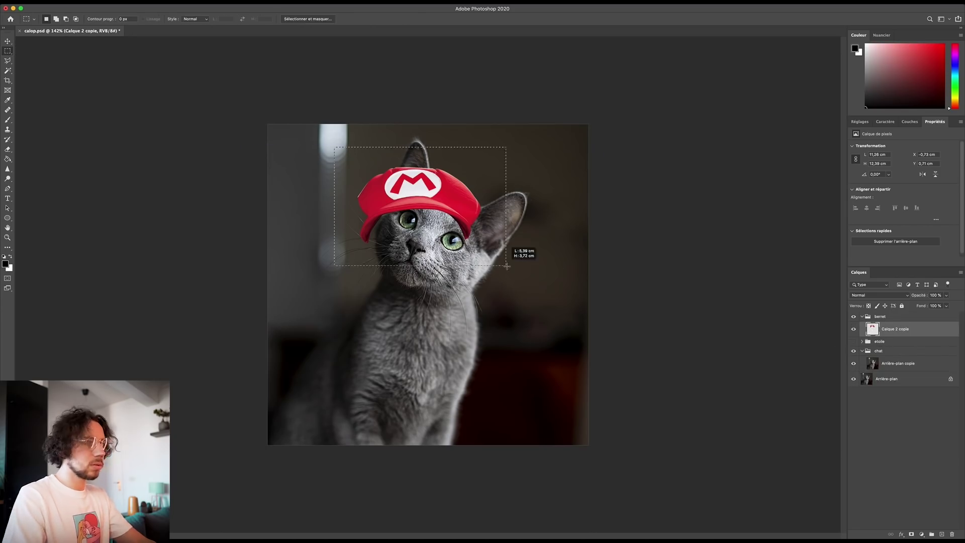
key(ctrl+t)
drag(505, 161, 523, 254)
key(Escape)
Step: Rotate and move the cap so that it sits tilted on the cat's head and covers both ears
key(ctrl+t)
drag(394, 227, 373, 223)
key(Return)
key(m)
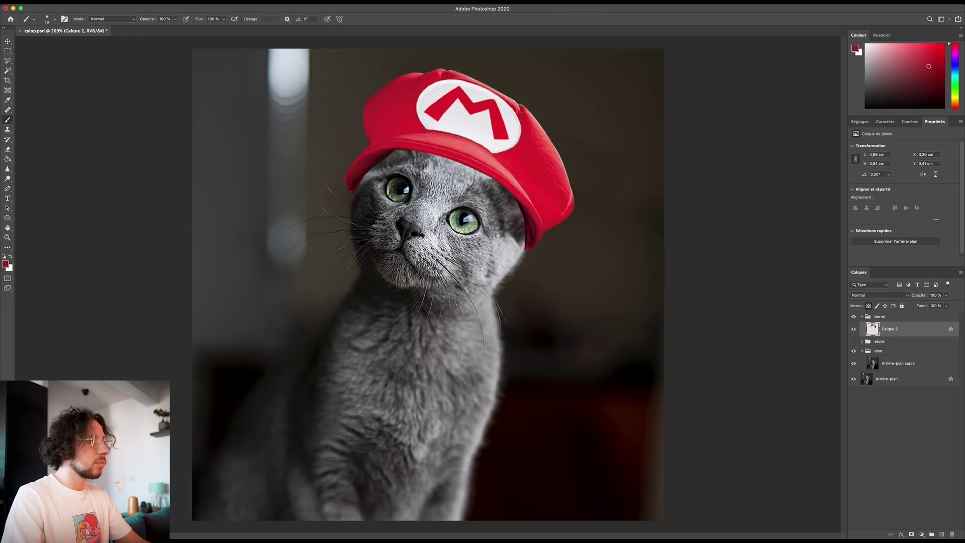
Step: Clip a Curves adjustment to the cap layer, invert its mask to black and paint white over the cap's upper part with a large brush
scroll(452, 257, down, 5)
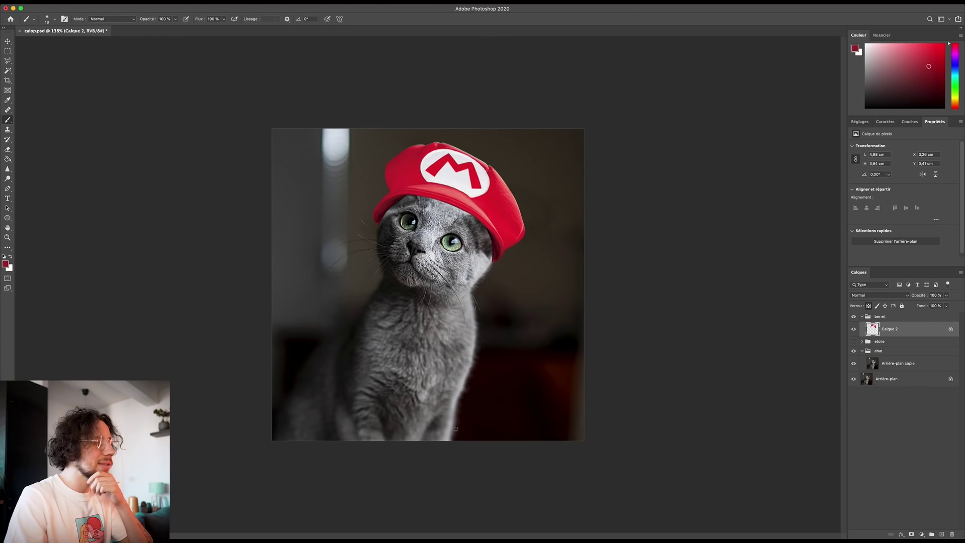
click(921, 533)
click(891, 449)
key(ctrl+i)
key(d)
click(878, 329)
click(890, 344)
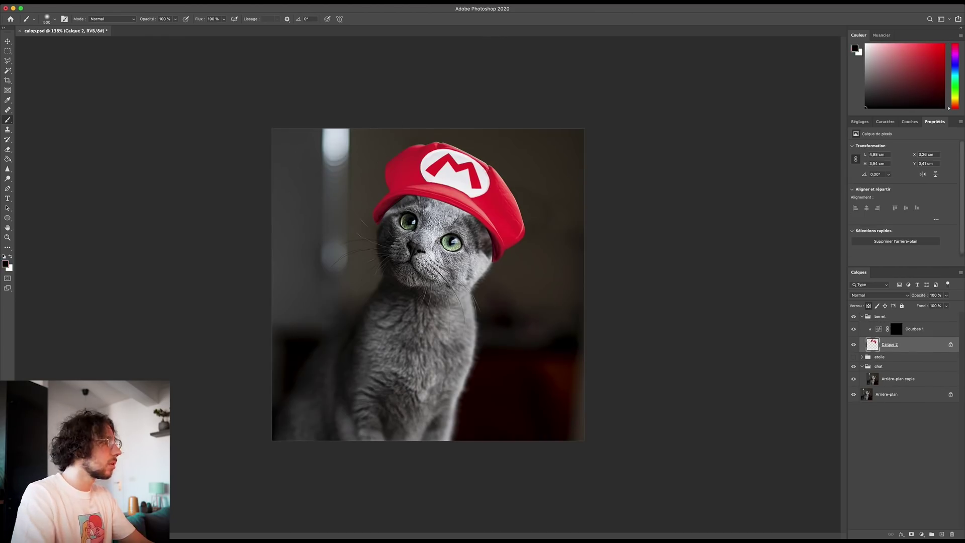
click(896, 329)
drag(361, 141, 407, 146)
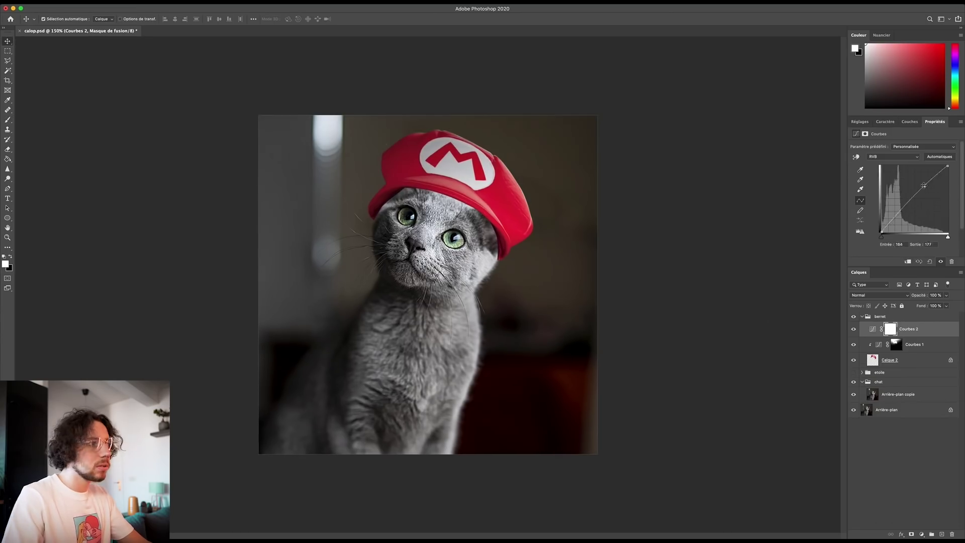
Step: Add a new layer beneath the cap layer and paint a soft black shadow where the brim meets the cat's fur
ctrl+click(942, 533)
key(e)
scroll(392, 194, up, 5)
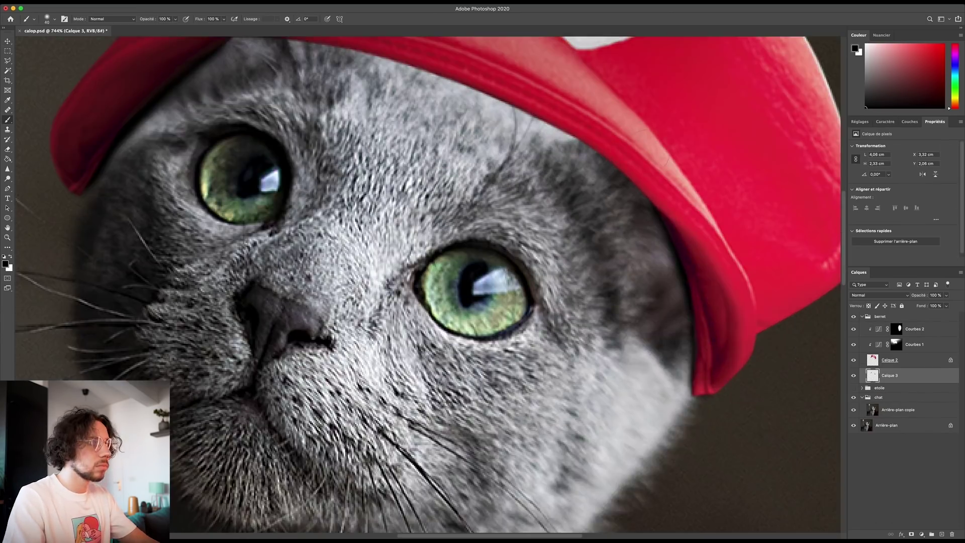
scroll(392, 194, down, 2)
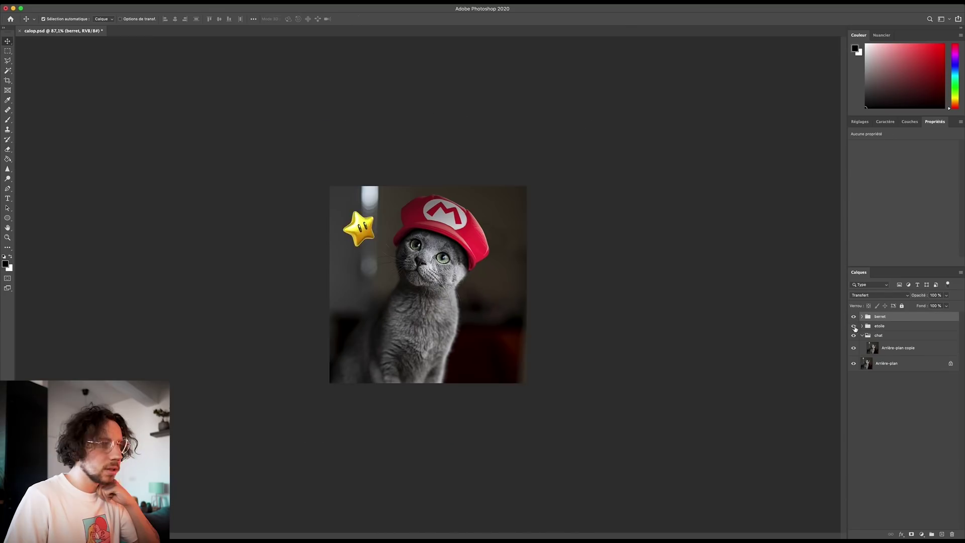
Step: Duplicate the star layer Teinte/Saturation 1 in the etoile group and set the copy's blend mode to Superposition
click(853, 326)
click(853, 326)
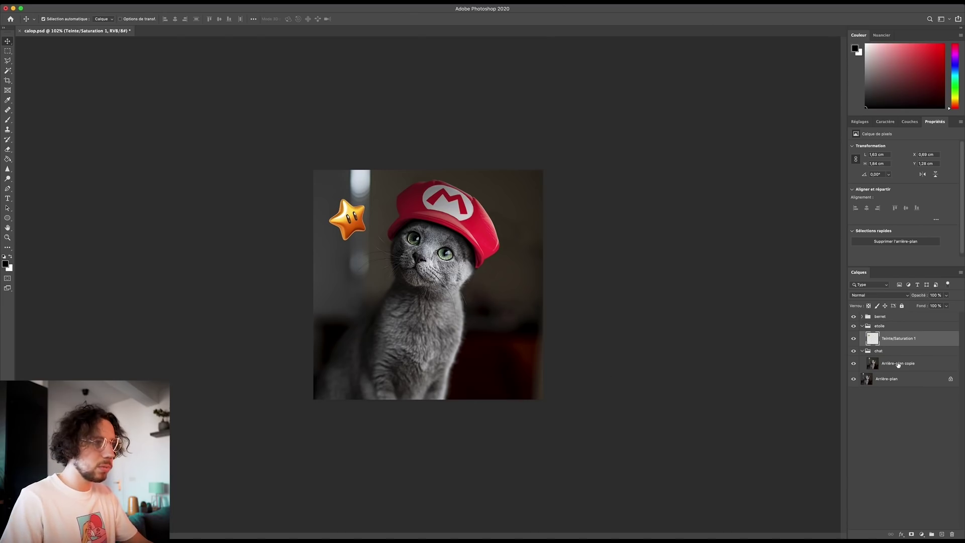
key(super+j)
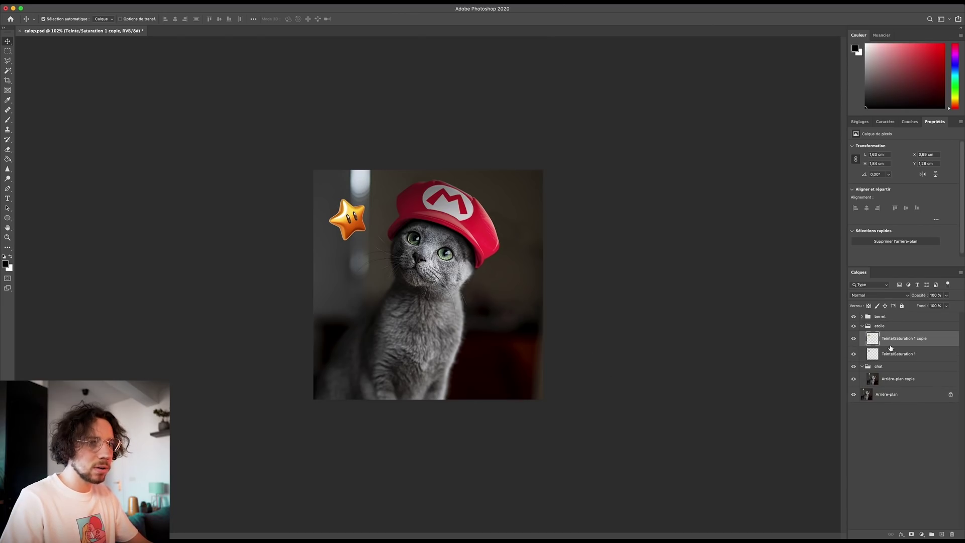
click(889, 299)
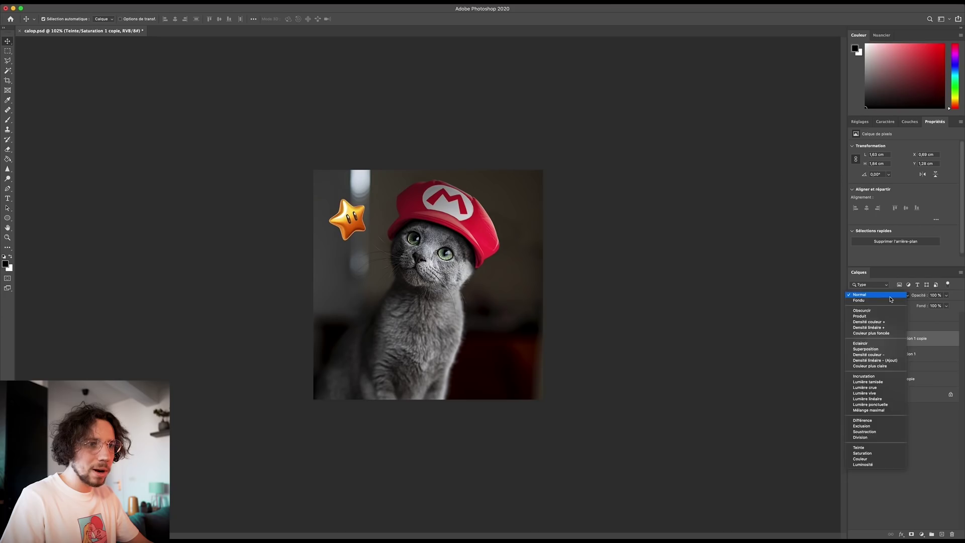
click(868, 349)
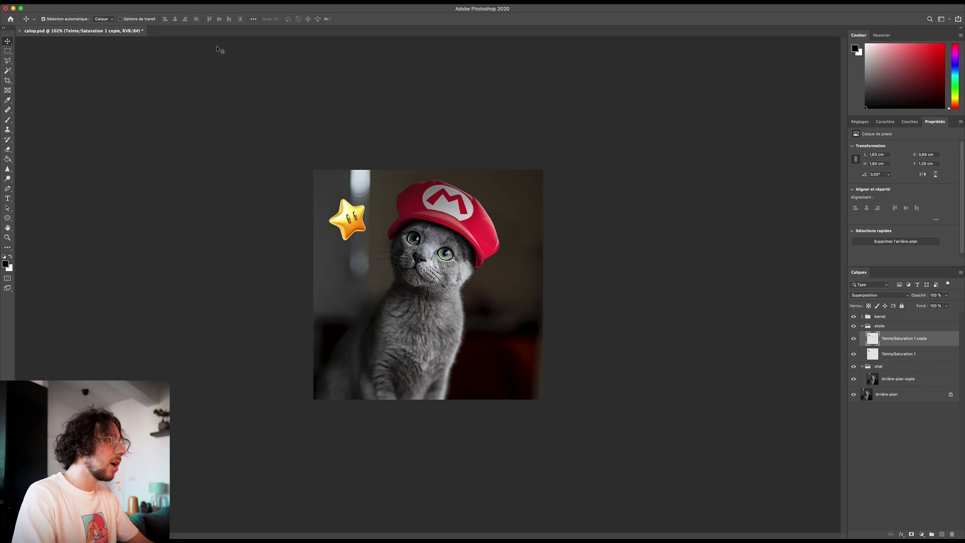
Step: Apply a Gaussian blur with a 4.5 pixel radius to the Superposition copy of the star
click(206, 2)
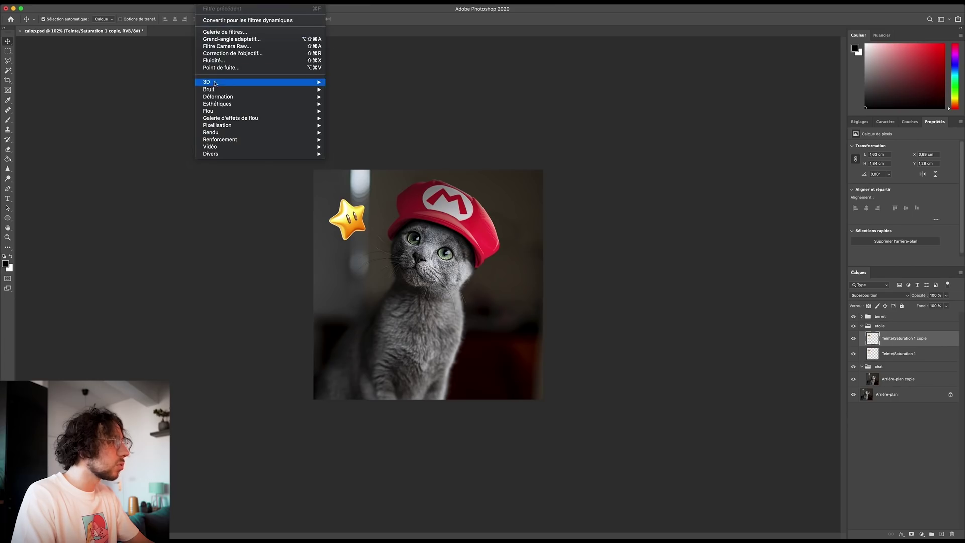
mouse_move(284, 111)
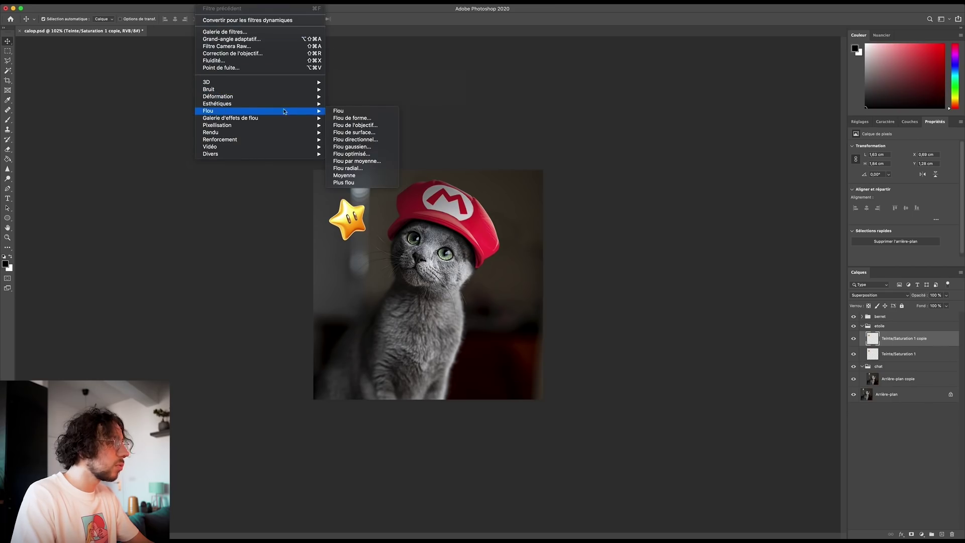
click(352, 146)
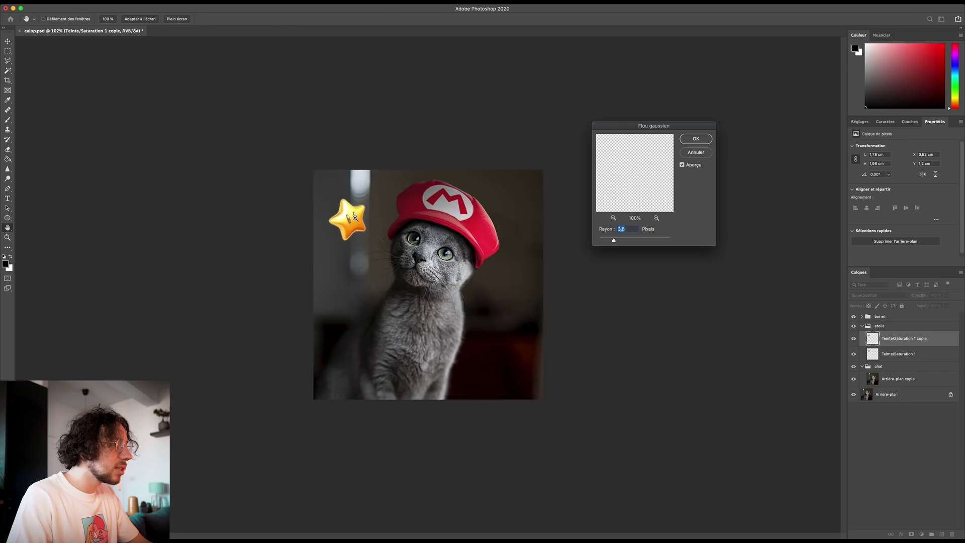
key(super+plus)
drag(613, 240, 616, 240)
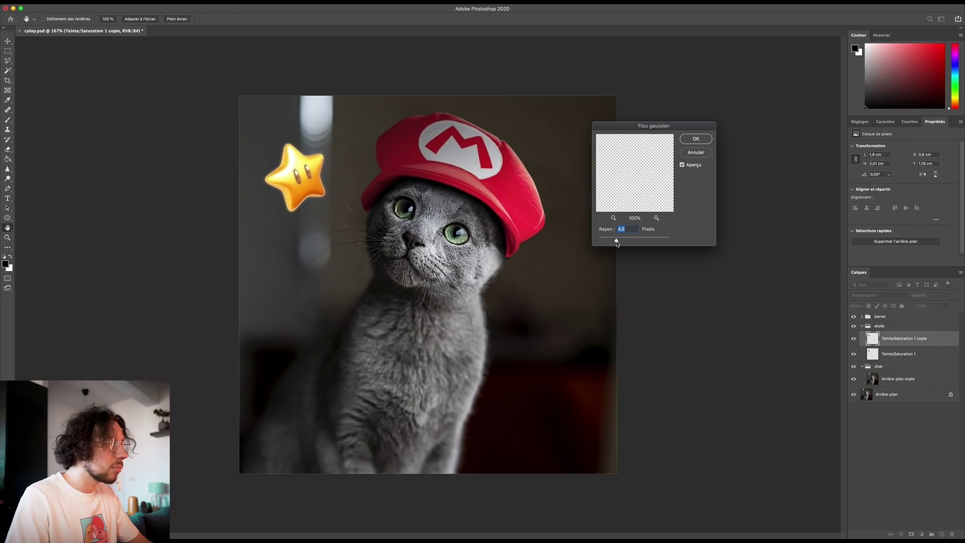
key(Return)
Step: Duplicate the original star layer again above the blurred copy and set its blend mode to Superposition
key(v)
click(899, 354)
drag(898, 357, 889, 334)
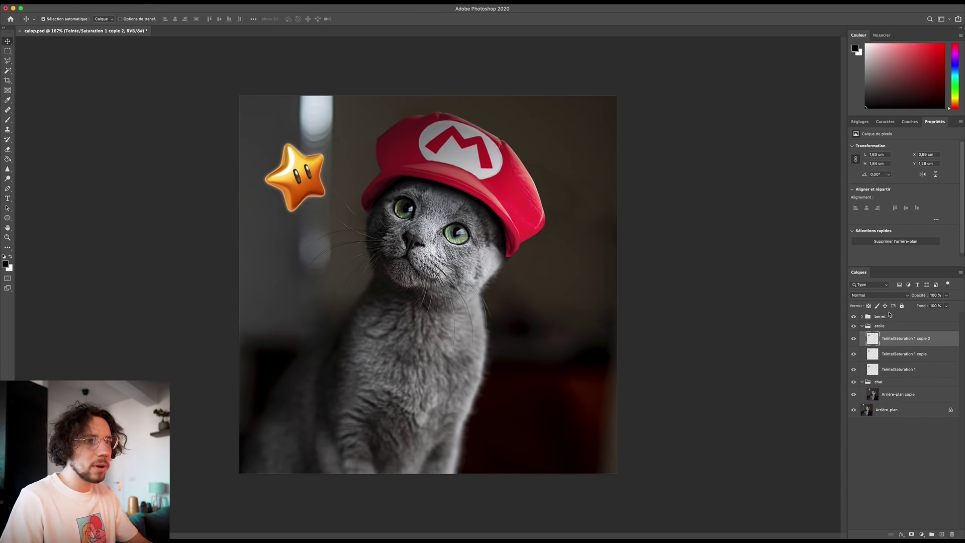
click(878, 295)
click(874, 351)
Step: Apply a Gaussian blur with a 50.1 pixel radius to the topmost star copy to create a wide glow
click(207, 0)
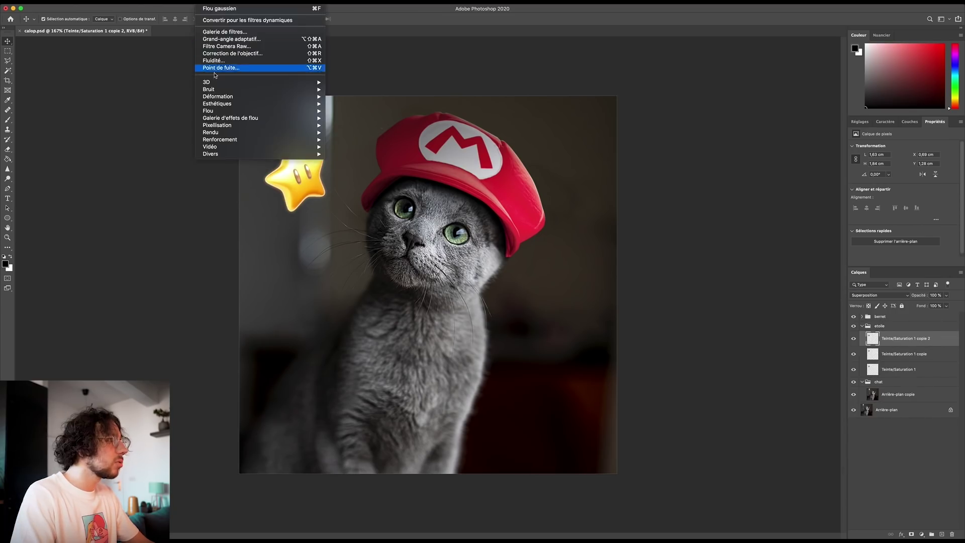
click(347, 139)
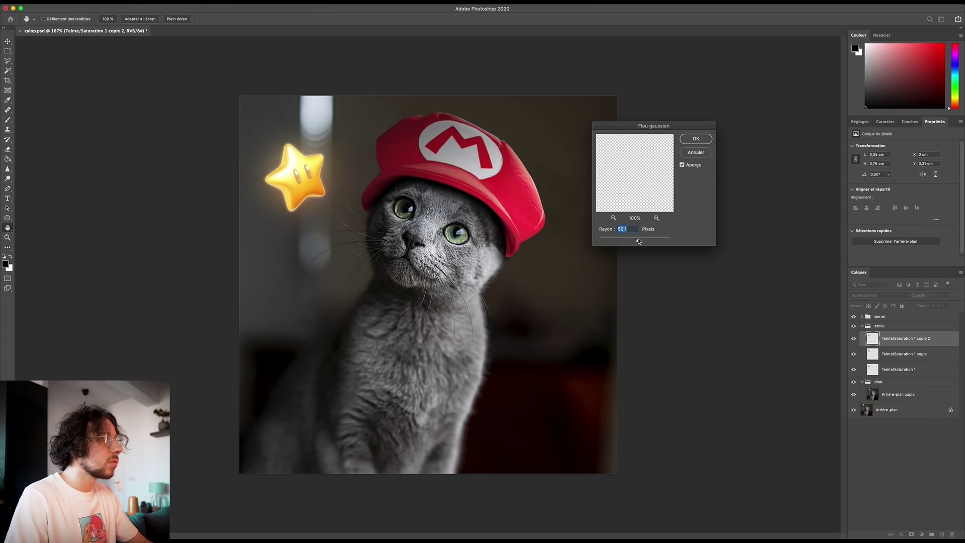
click(697, 142)
scroll(604, 231, down, 5)
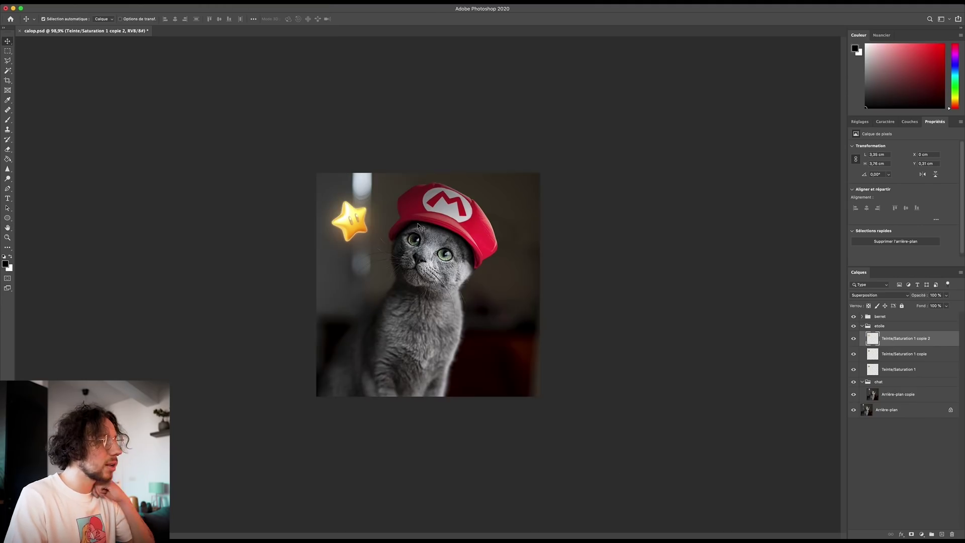
Step: Compare the star with and without its glow copies, and set the spark layer Courbes 3 to the Superposition blend mode
drag(853, 353, 853, 338)
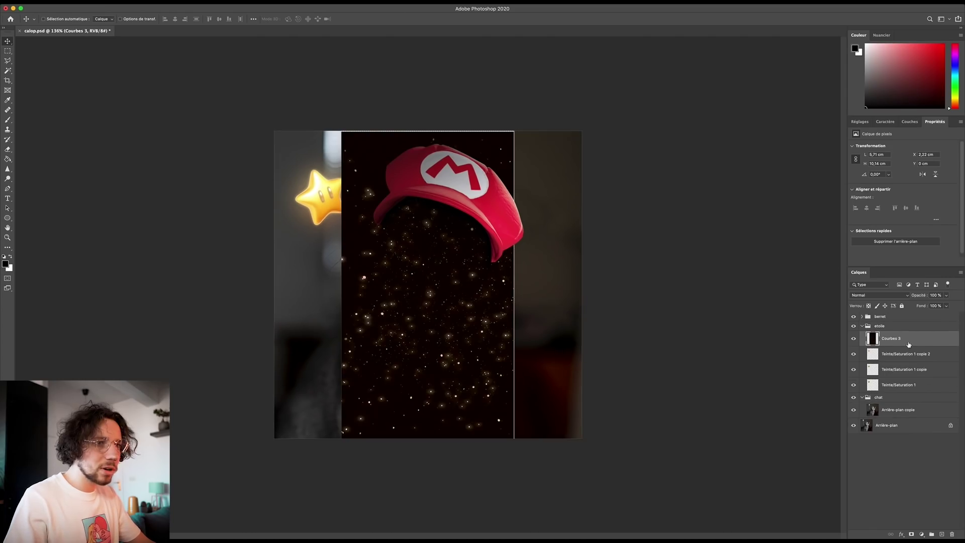
click(905, 298)
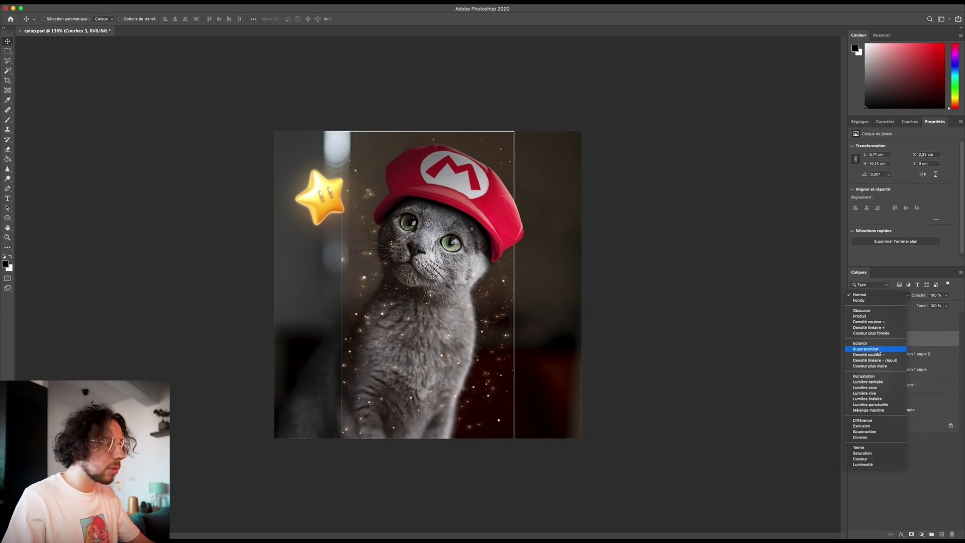
click(878, 349)
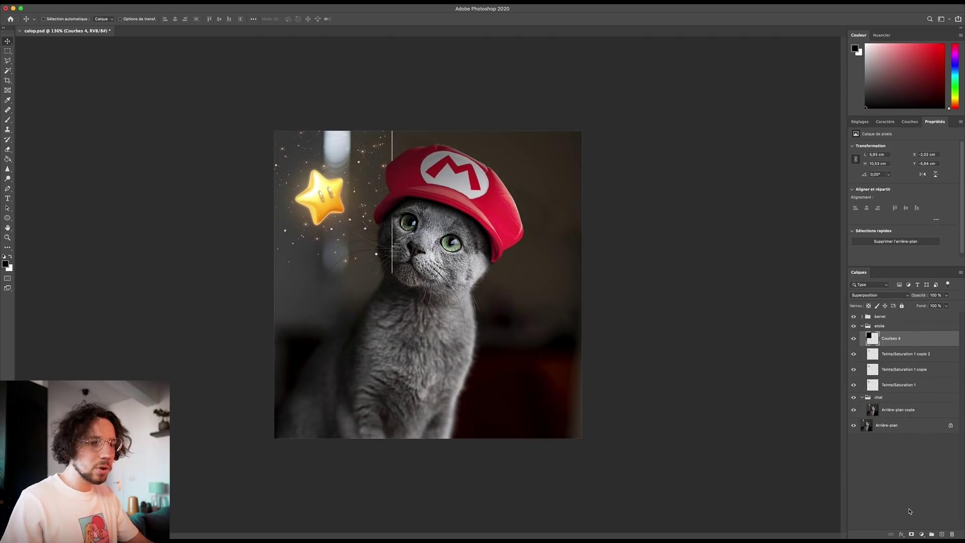
Step: Add a layer mask to the spark layer Courbes 4 and brush away the outer sparks, keeping those around the star
click(911, 535)
key(b)
key(x)
ctrl+alt+drag(470, 337, 533, 351)
key(x)
mouse_move(390, 152)
mouse_down()
mouse_move(391, 141)
mouse_move(324, 287)
mouse_up()
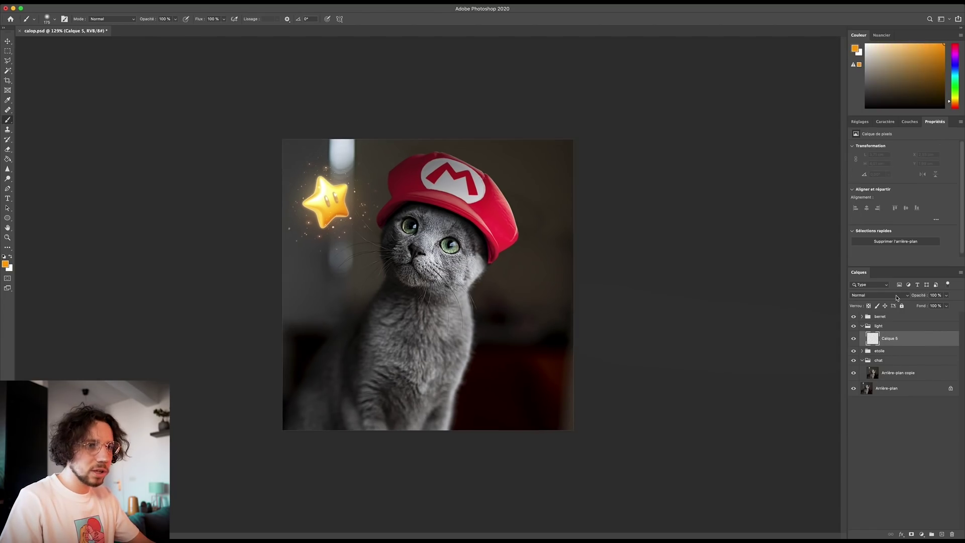
Step: Set the blend mode of Calque 5 in the light group to Lumière tamisée
click(896, 298)
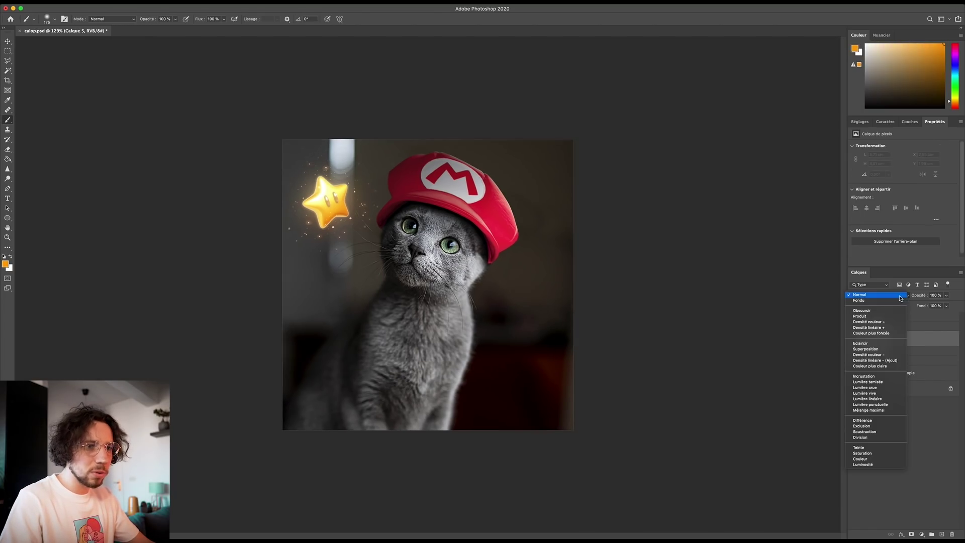
click(870, 381)
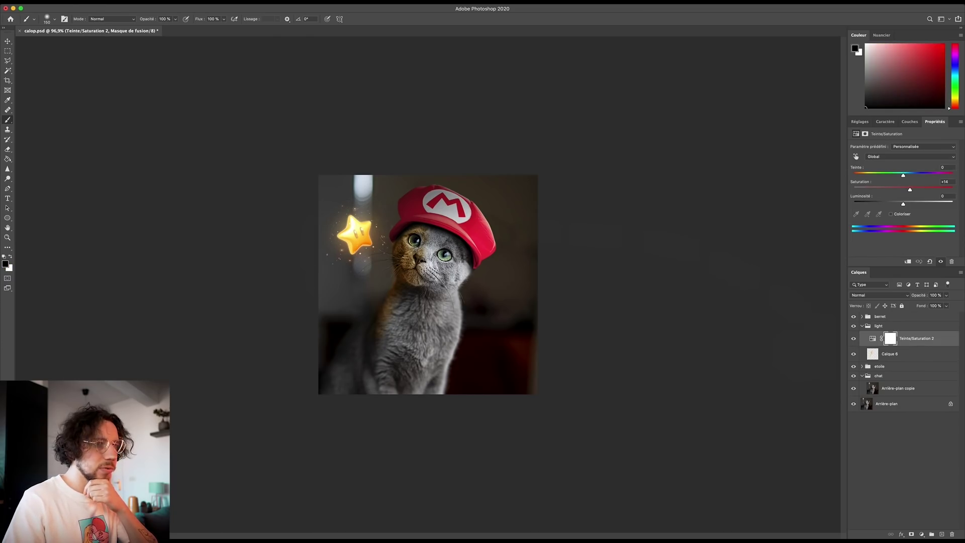
Step: Create a layer above Teinte/Saturation 2 and dab a small soft orange reflection on the cat's eye nearest the star
click(941, 534)
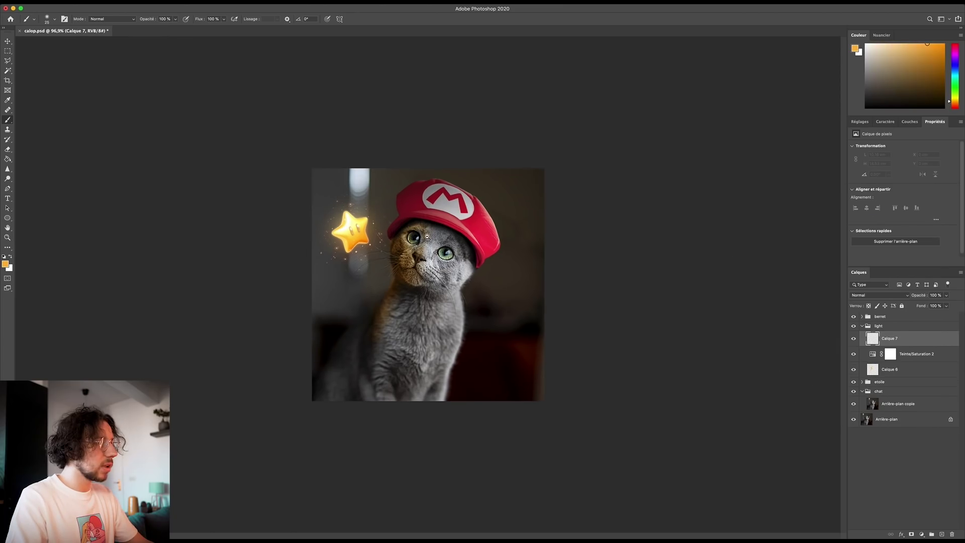
scroll(417, 237, up, 5)
scroll(471, 245, up, 5)
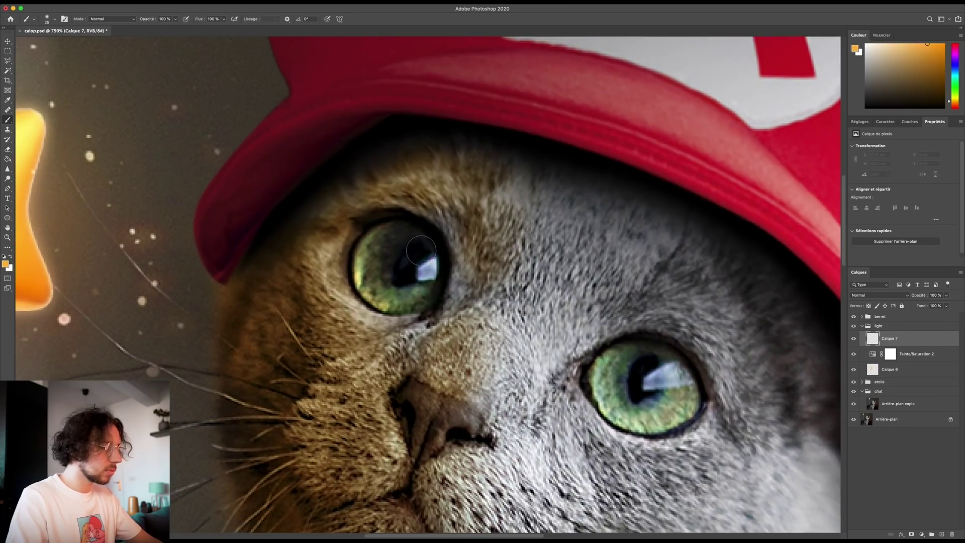
scroll(432, 261, up, 5)
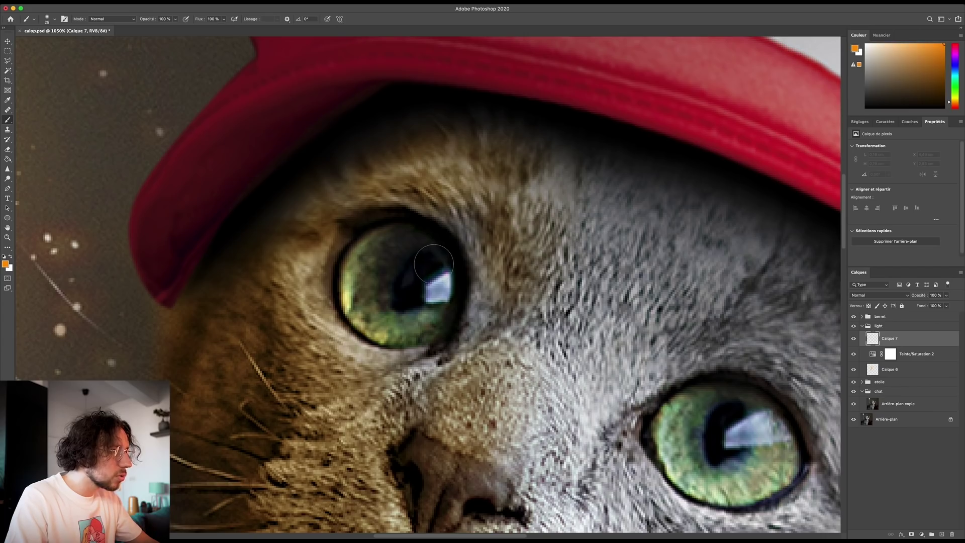
click(431, 261)
key(super+z)
key(bracketleft)
click(433, 260)
Step: Dab a matching orange reflection above the white highlight in the cat's other eye
scroll(433, 260, down, 4)
scroll(433, 260, right, 5)
click(614, 308)
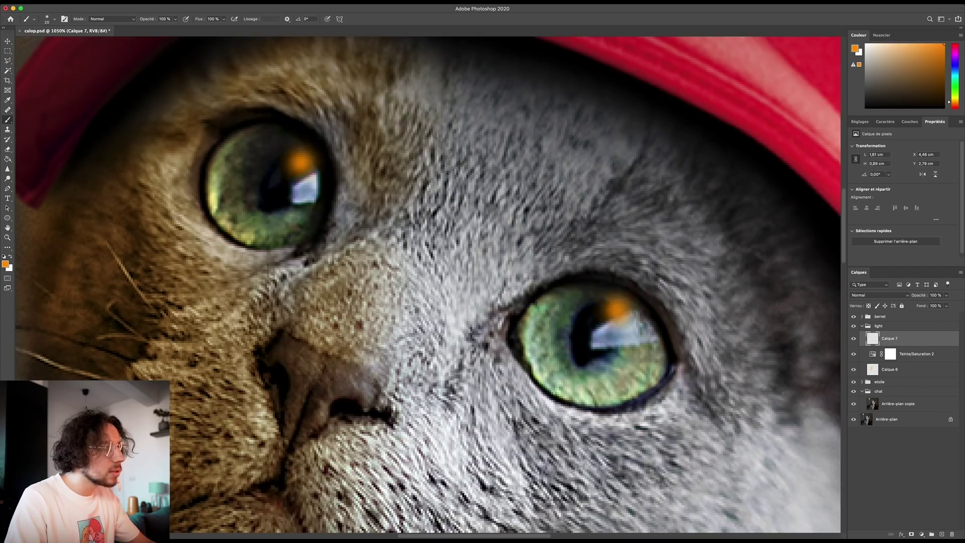
scroll(460, 288, down, 2)
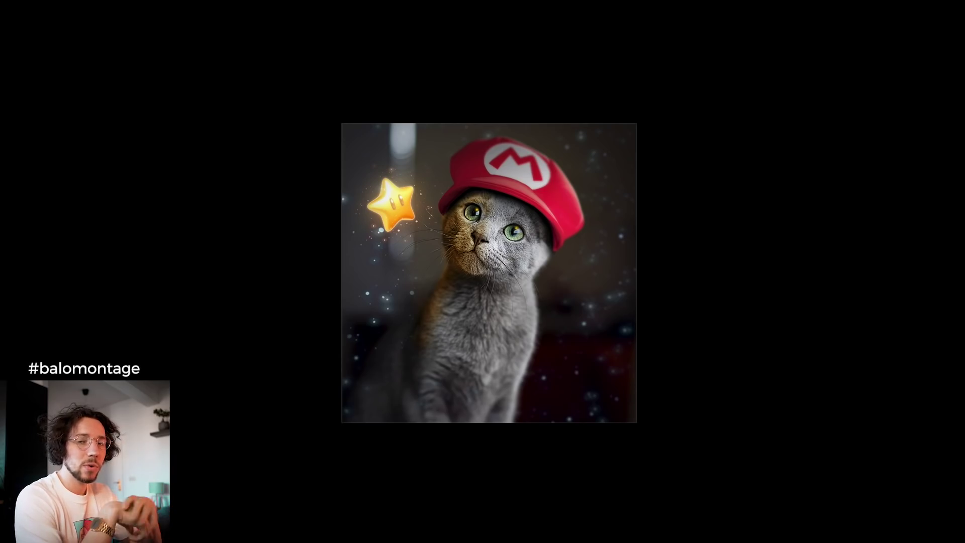
Step: Compare the Mario cat montage with the original photo and view the result full screen
key(f)
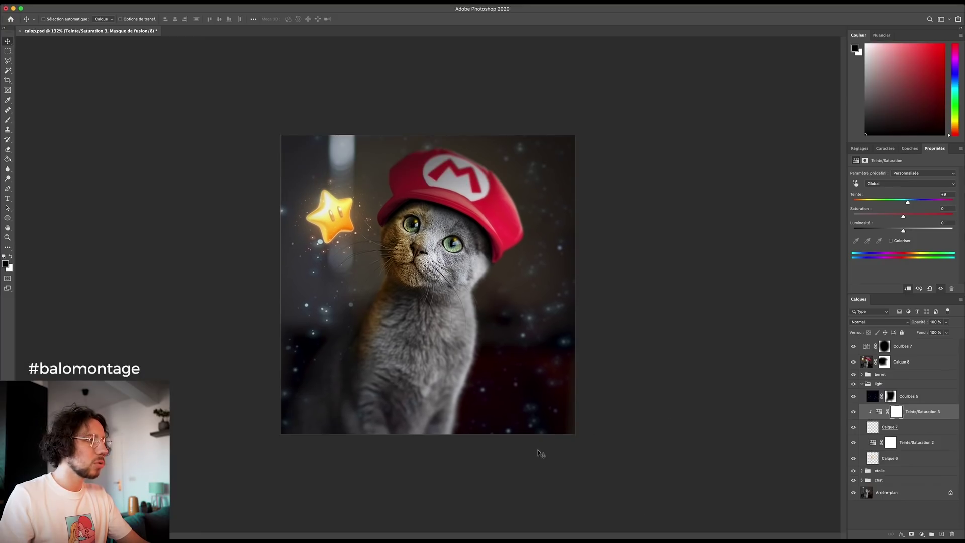
alt+click(853, 492)
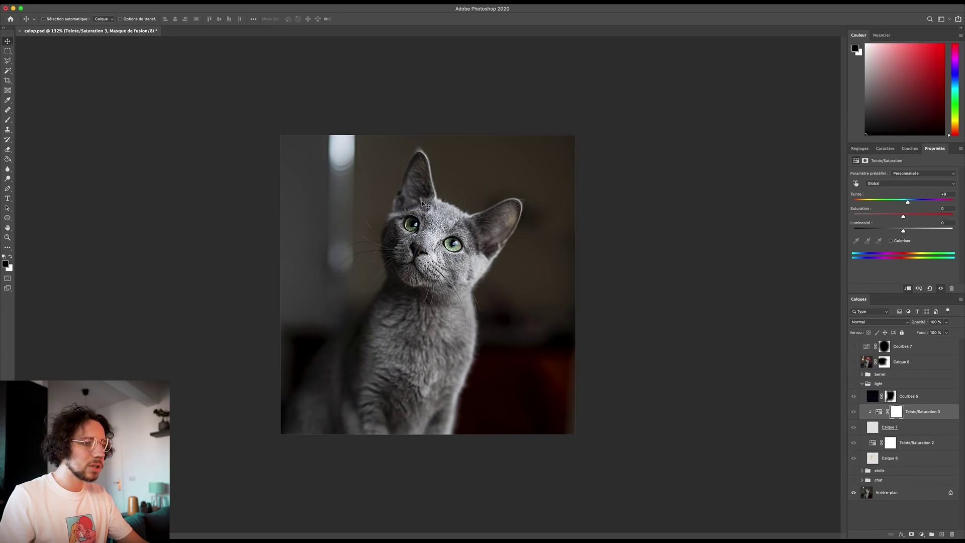
alt+click(853, 493)
key(f)
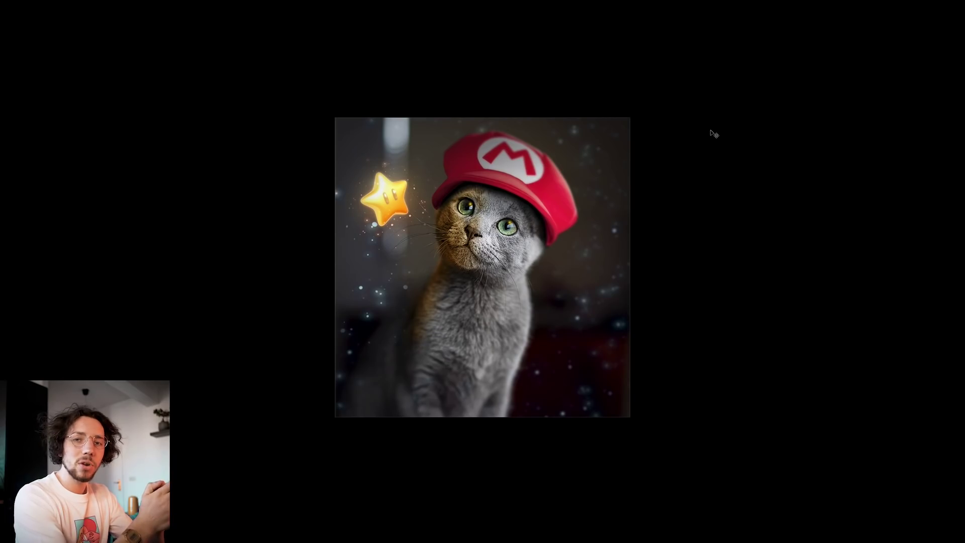
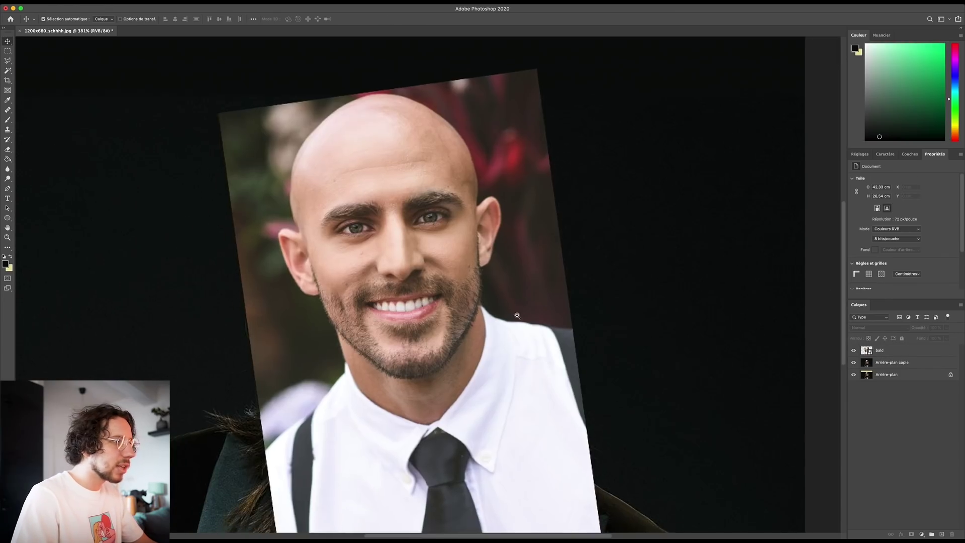
Step: Reshape the bald scalp's contour on the bald layer with the Fluidité filter, raising the background overlay's opacity
drag(543, 321, 508, 320)
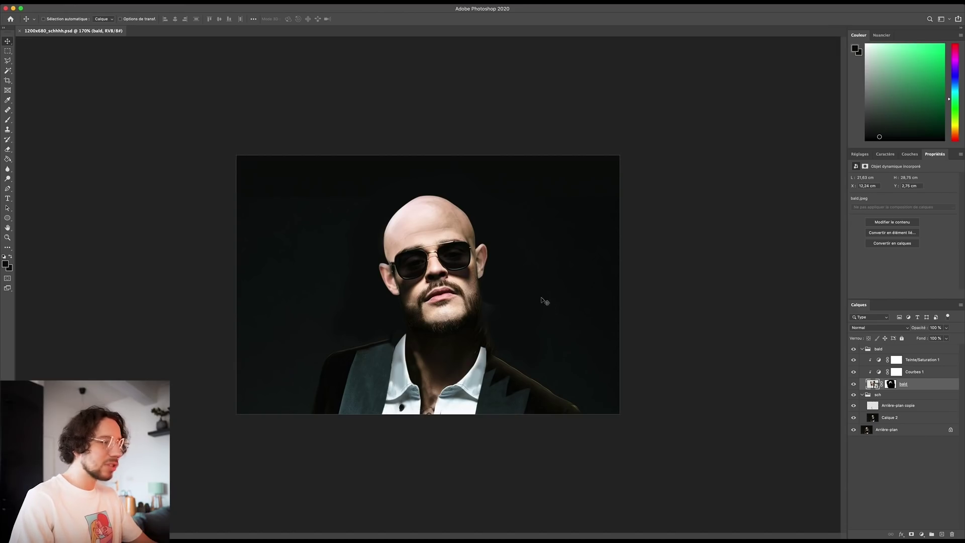
mouse_move(452, 272)
mouse_down()
mouse_move(484, 261)
mouse_move(463, 268)
mouse_up()
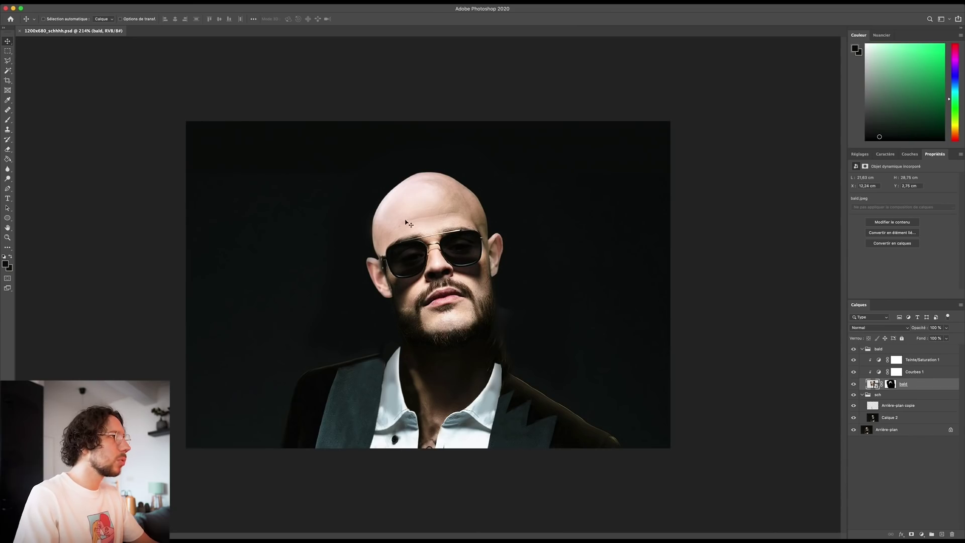
click(209, 1)
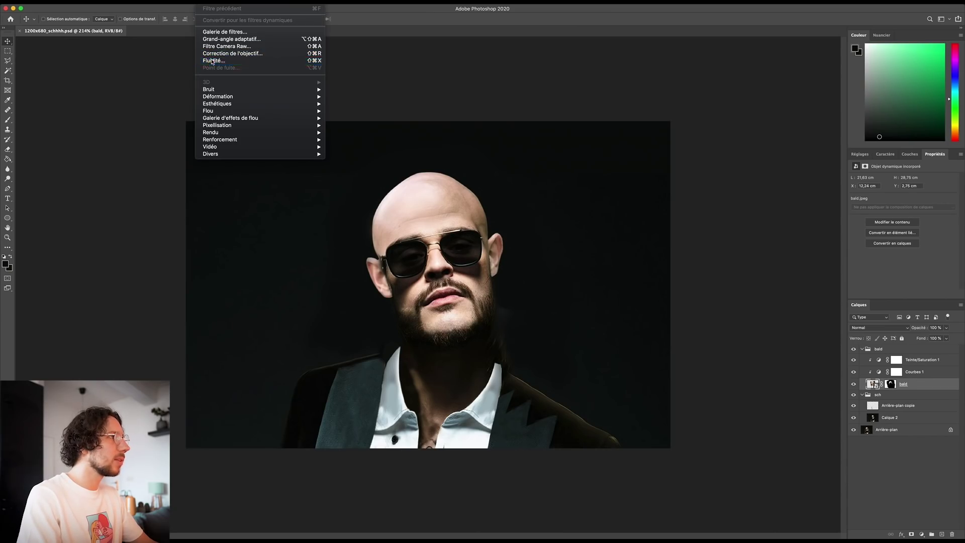
click(211, 61)
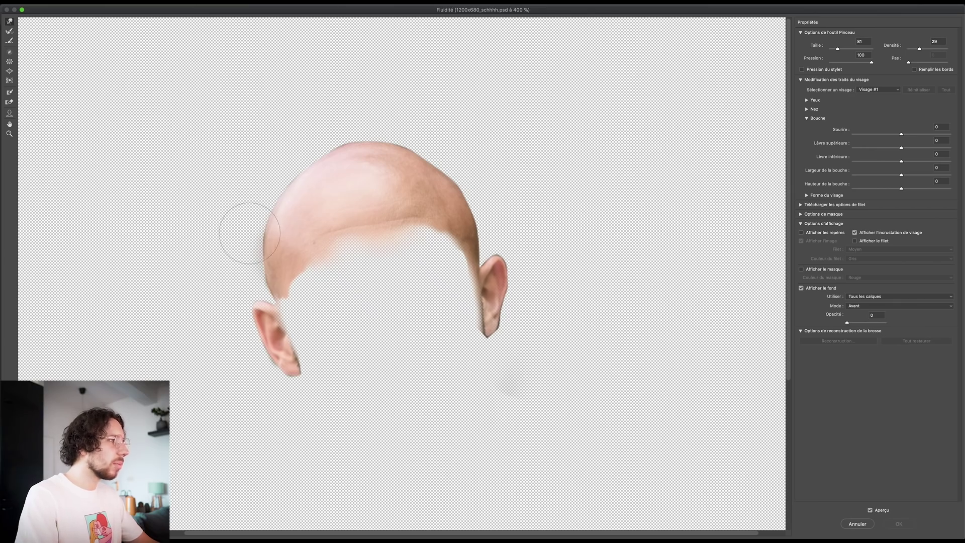
drag(233, 204, 271, 204)
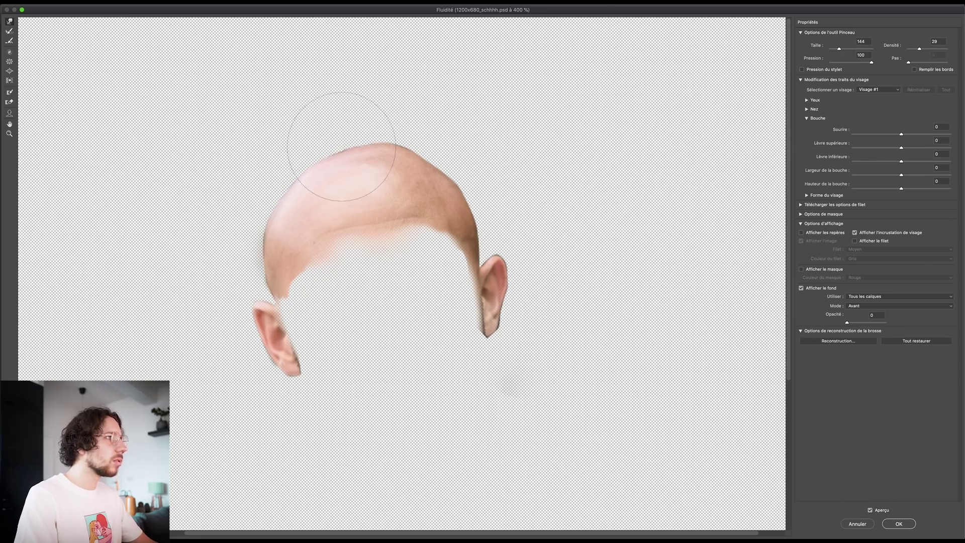
drag(846, 322, 884, 322)
click(899, 523)
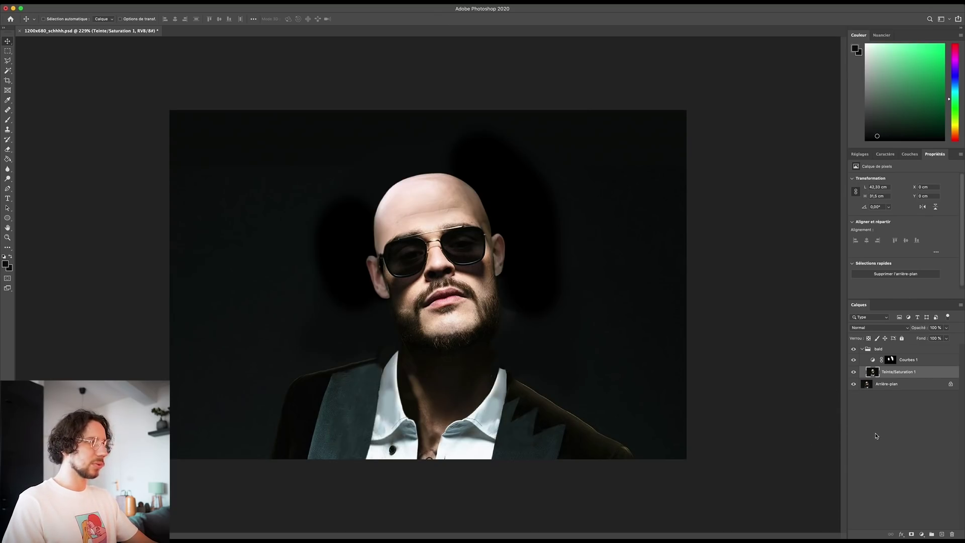
Step: Scale down the bald portrait cut-out and fit it into the salon's left shop window
key(o)
scroll(822, 397, up, 1)
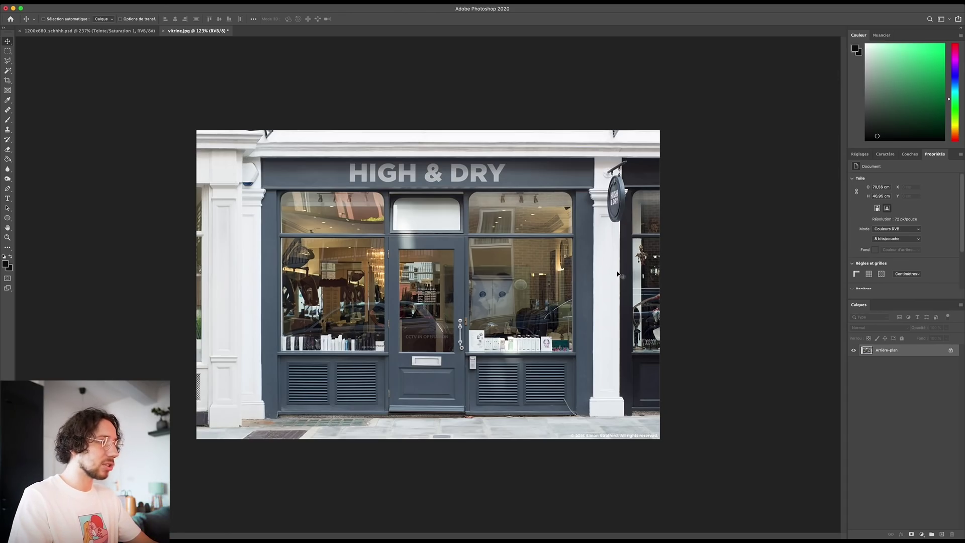
scroll(332, 294, up, 5)
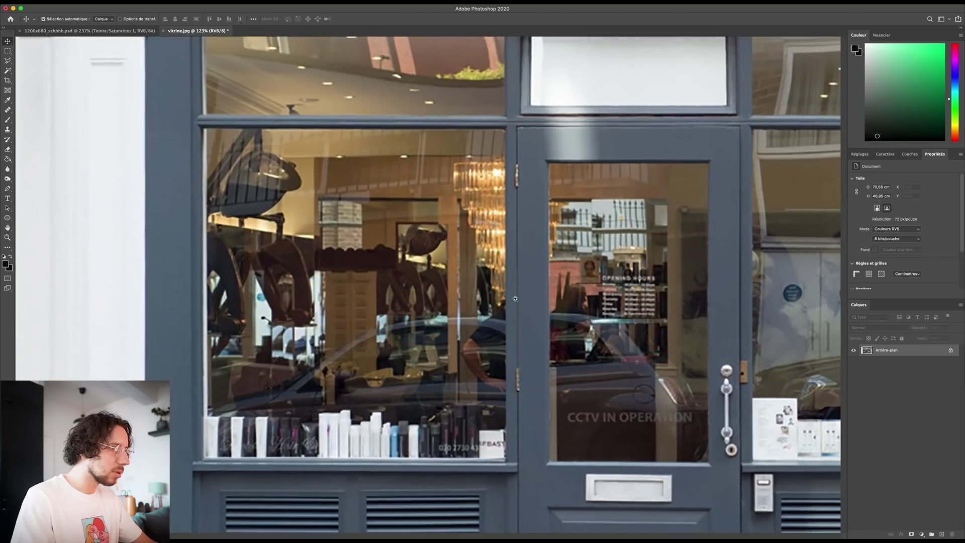
scroll(547, 275, down, 3)
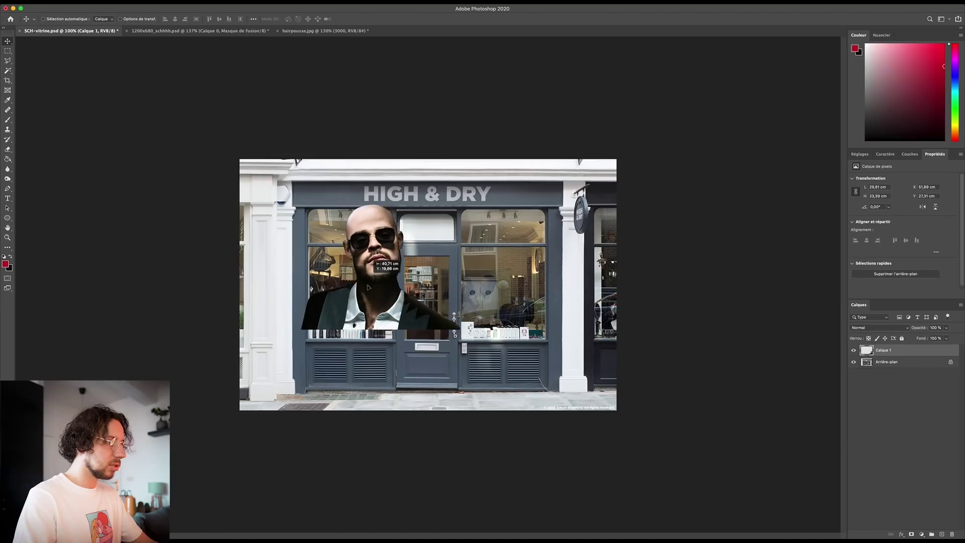
key(ctrl+t)
drag(456, 211, 394, 270)
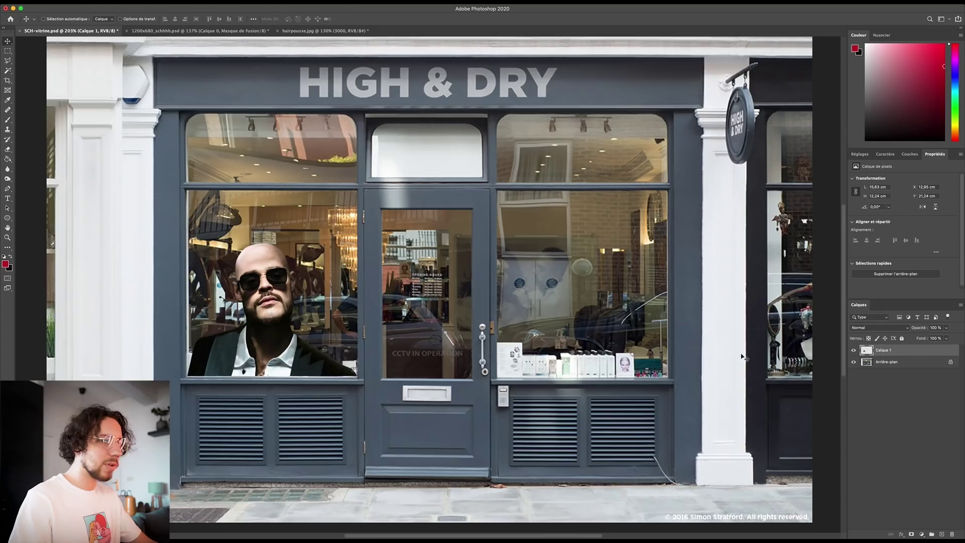
Step: Add a white Contour layer style around the bald portrait on Calque 1
double_click(907, 354)
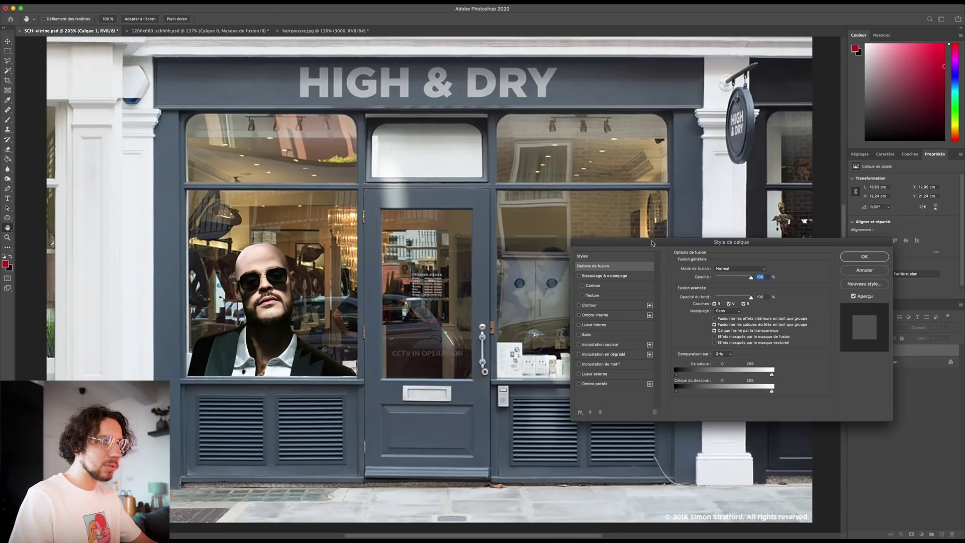
drag(652, 243, 573, 177)
click(513, 216)
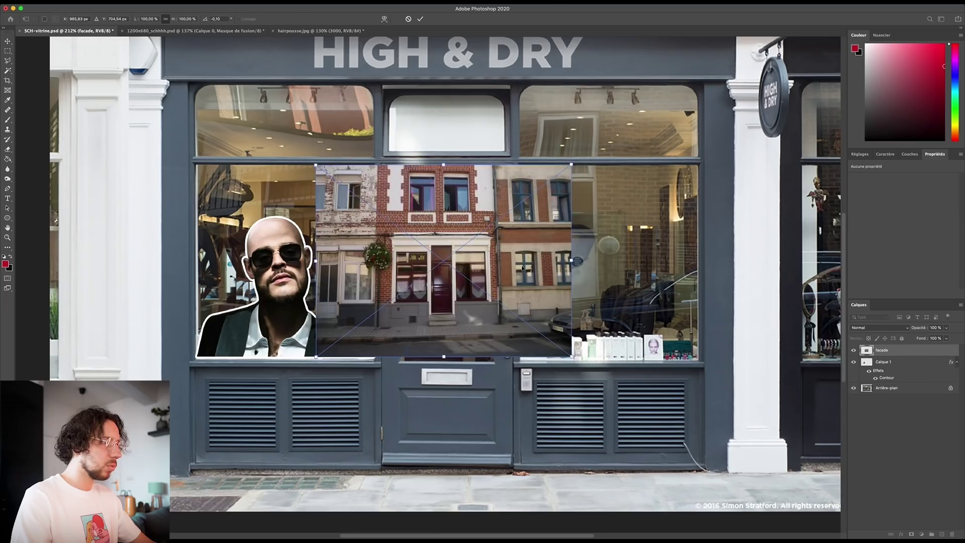
Step: Move the facade image over the bald portrait and clip it to Calque 1 at a strongly reduced opacity
drag(623, 318, 454, 335)
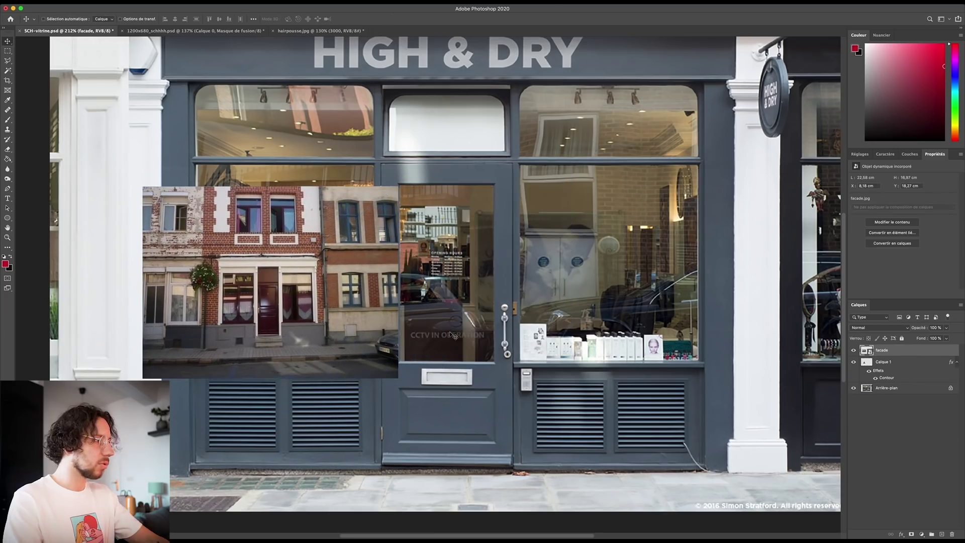
alt+click(886, 355)
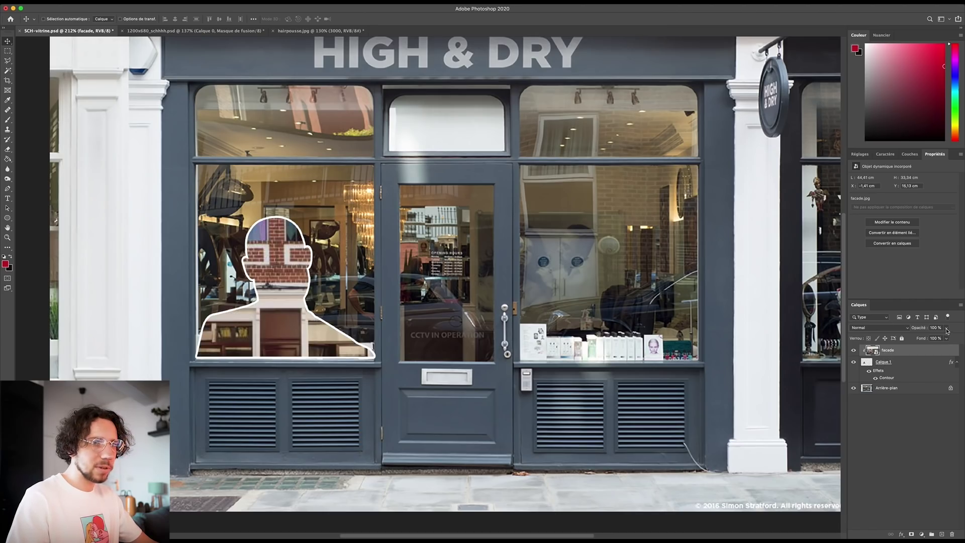
click(946, 329)
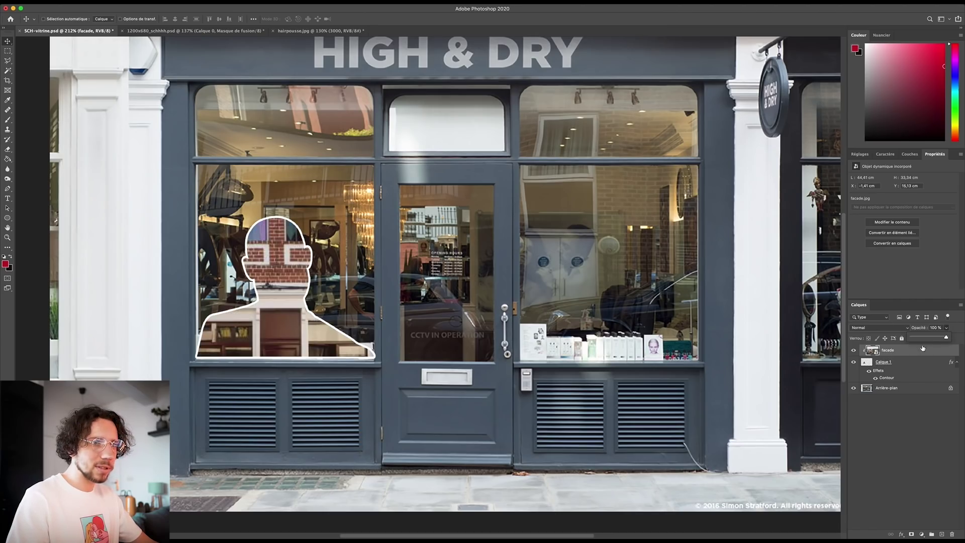
drag(915, 339, 915, 340)
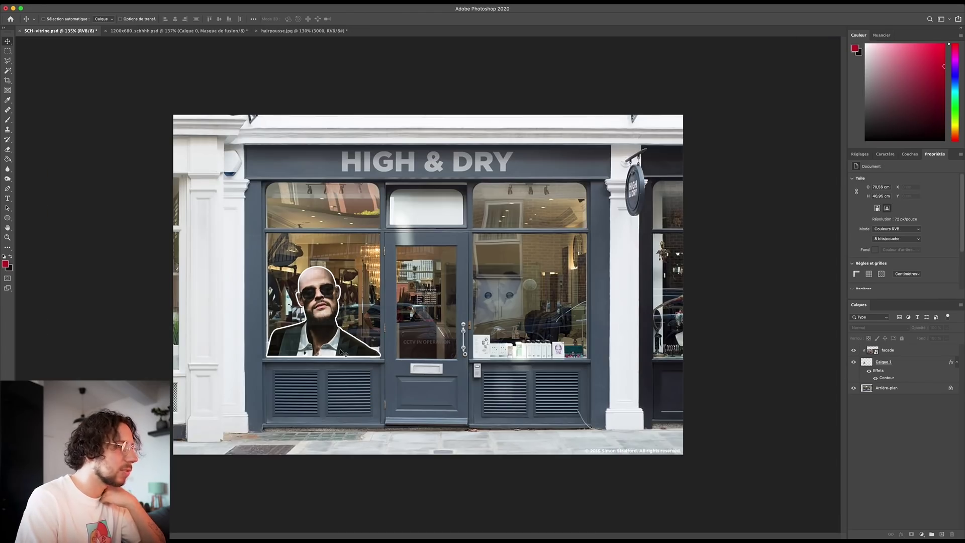
Step: Scale down the long-haired portrait on Calque 2 to suit the salon's right shop window
scroll(427, 284, up, 2)
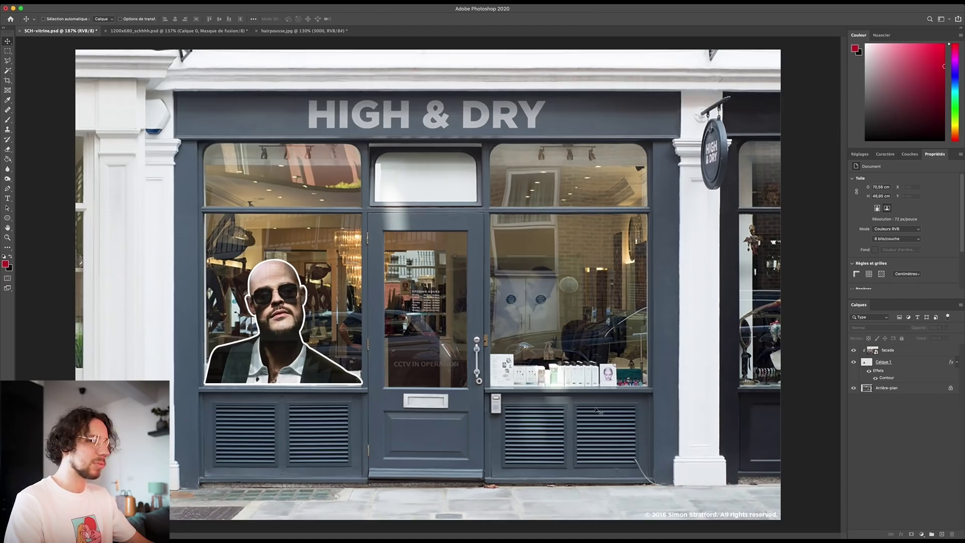
click(885, 366)
scroll(444, 351, up, 3)
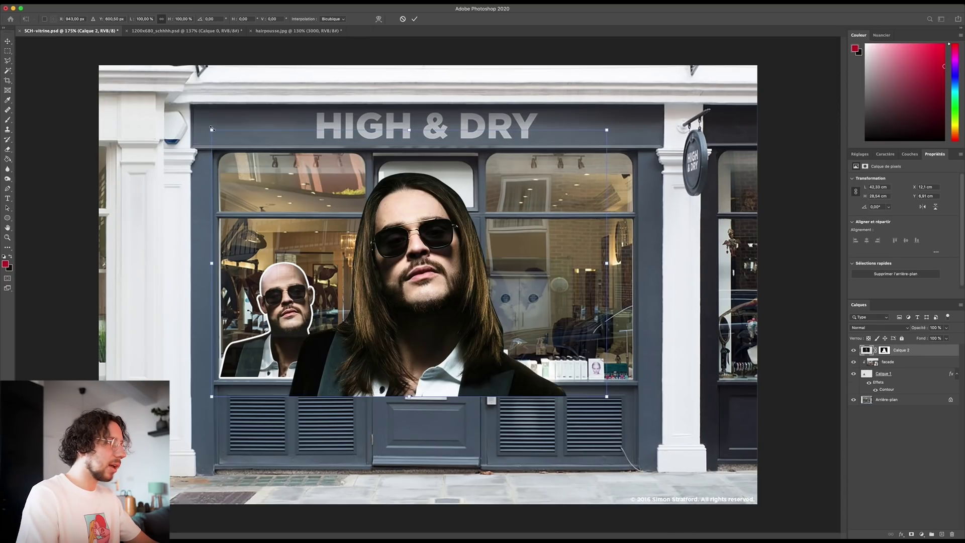
drag(211, 128, 449, 289)
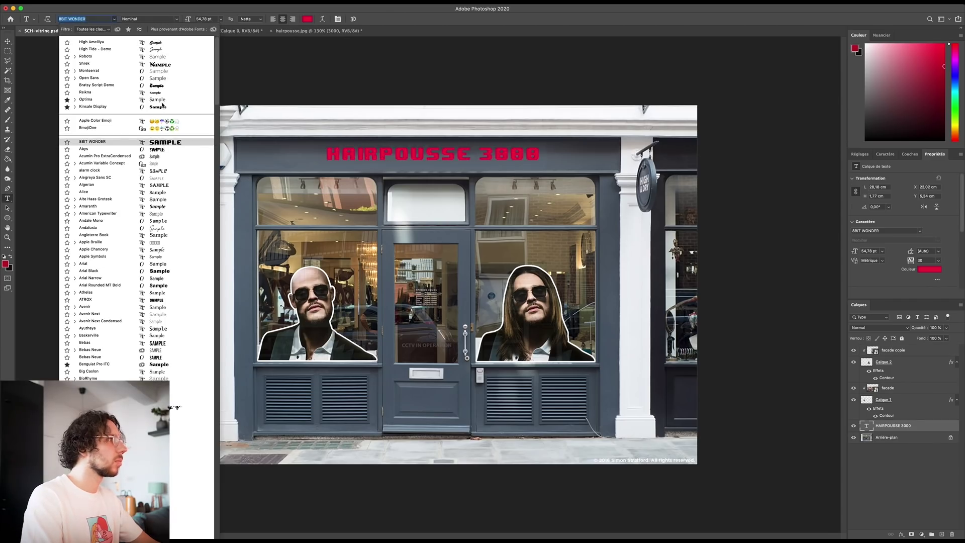
Step: Recolour the HAIRPOUSSE 3000 sign text light grey (#ececec) and set it in a bold italic Montserrat
click(352, 240)
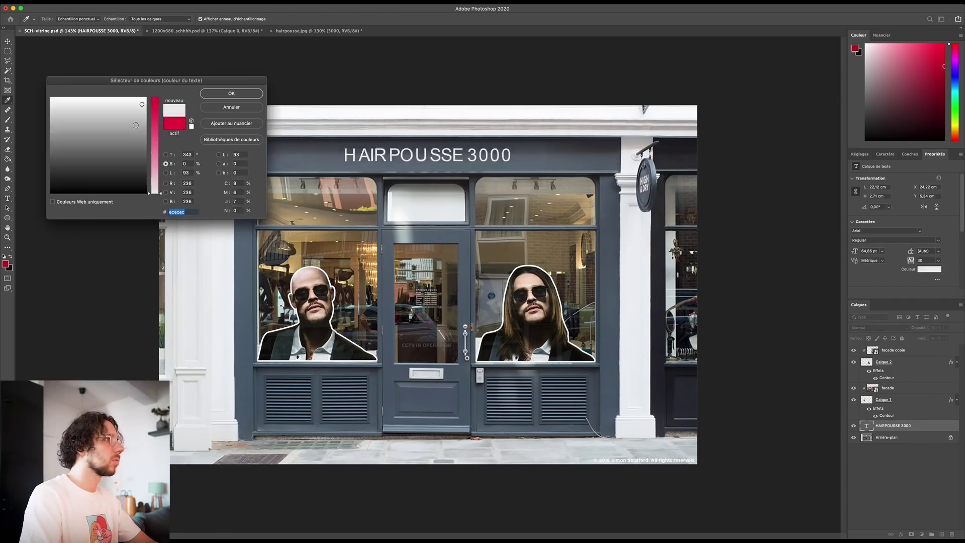
key(Return)
click(149, 19)
click(169, 30)
click(83, 19)
text(mont)
click(126, 151)
Step: Enlarge the HAIRPOUSSE 3000 text to suit the shop sign and set its opacity to 82%
key(super+t)
drag(334, 148, 312, 145)
drag(497, 154, 503, 154)
key(Return)
key(8)
key(2)
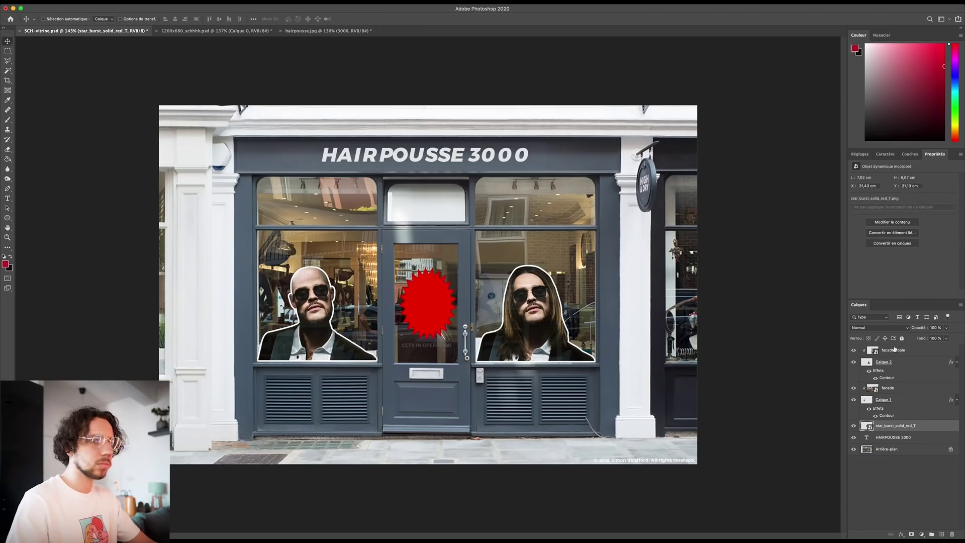
right_click(894, 426)
click(803, 207)
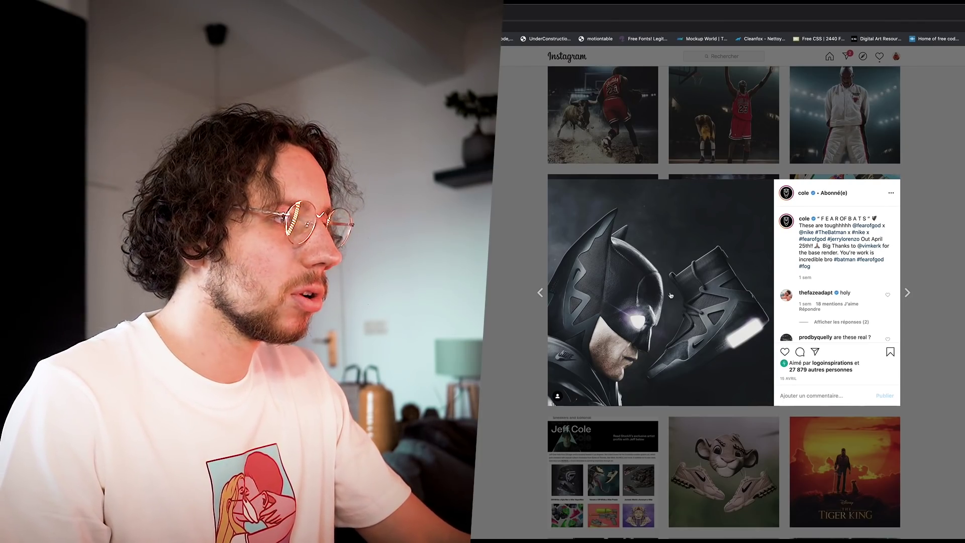
Step: Browse further down the artist's Instagram grid and view the Baby Yoda sneaker montage for inspiration
key(Escape)
scroll(754, 244, down, 8)
click(753, 244)
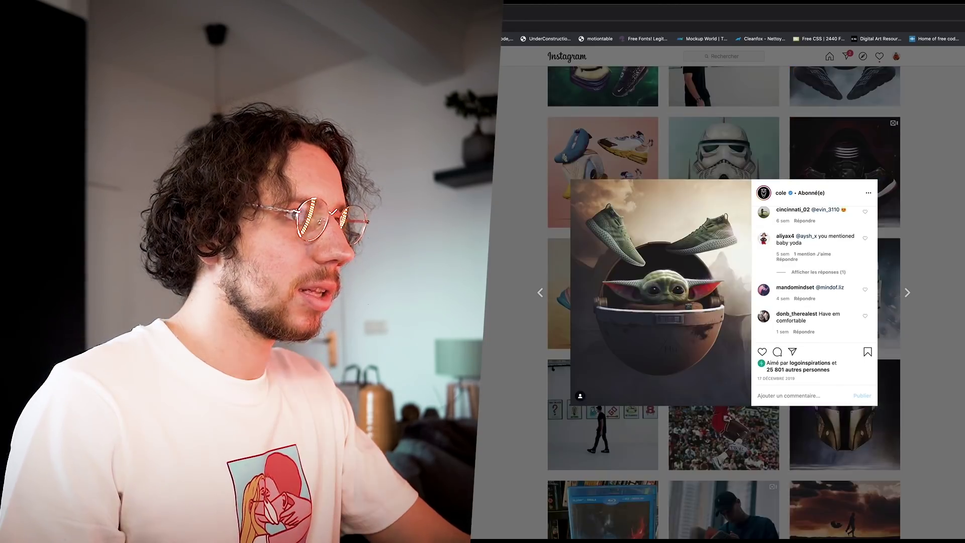
key(Escape)
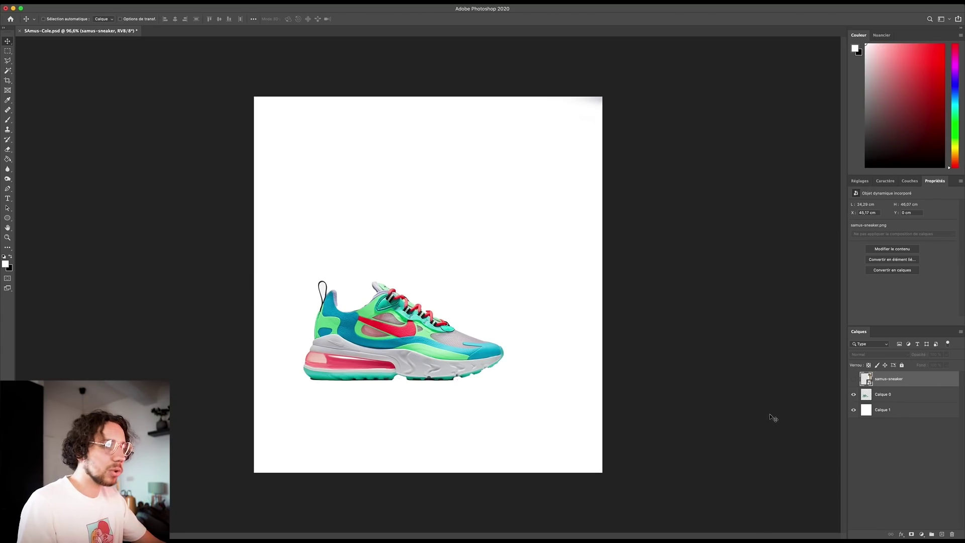
Step: Show the samus-sneaker reference layer in SAmus-Cole.psd and select the sneaker layer Calque 0 below it
click(853, 379)
key(super+0)
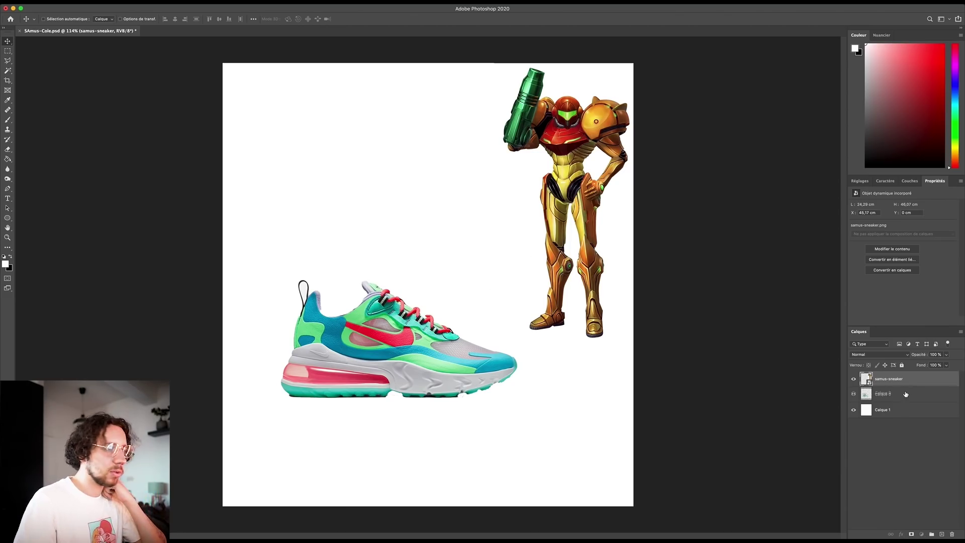
key(alt+bracketleft)
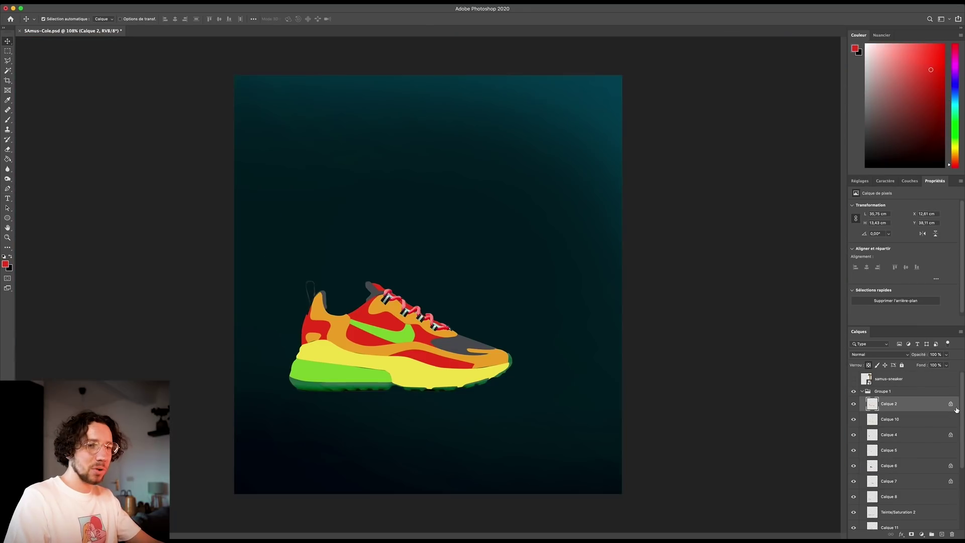
Step: Toggle Calque 15, 14, 13, 12 and Teinte/Saturation 2 off and on one by one to check which shoe part each holds
scroll(961, 407, down, 5)
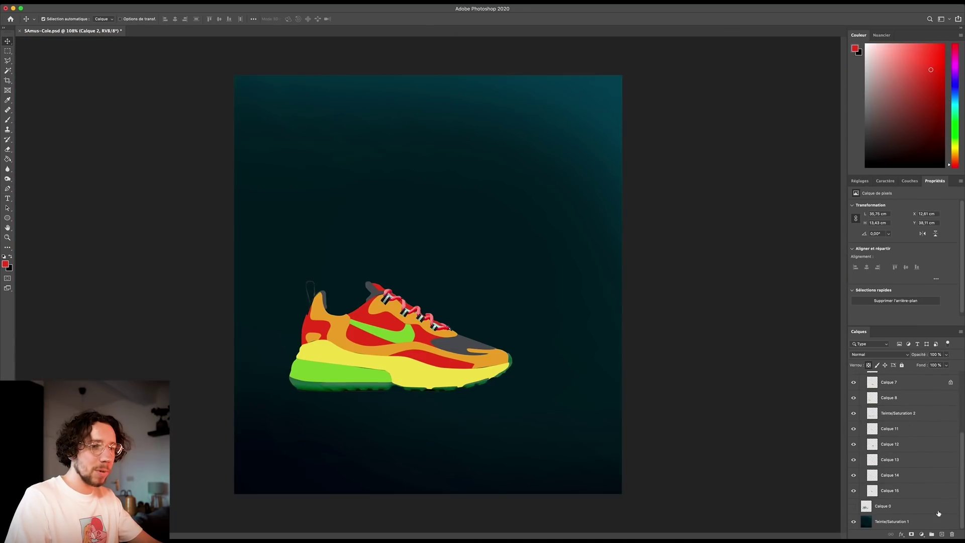
click(853, 490)
click(853, 490)
click(853, 475)
click(853, 475)
click(854, 460)
click(853, 460)
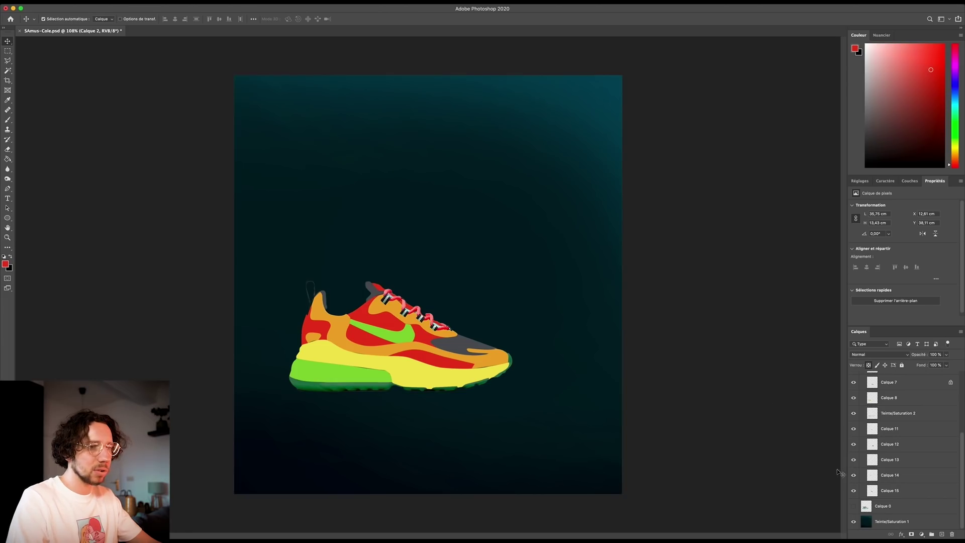
click(853, 444)
click(853, 444)
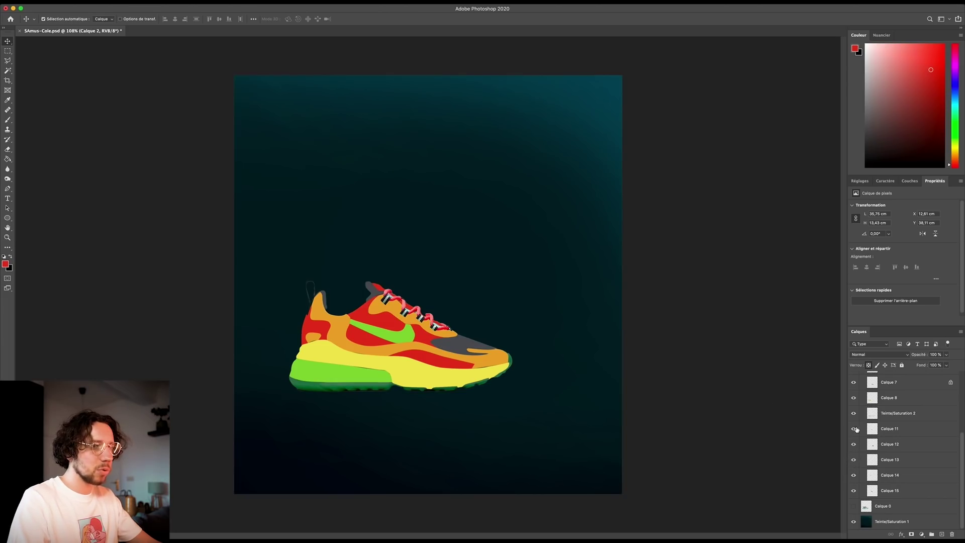
click(854, 413)
click(854, 412)
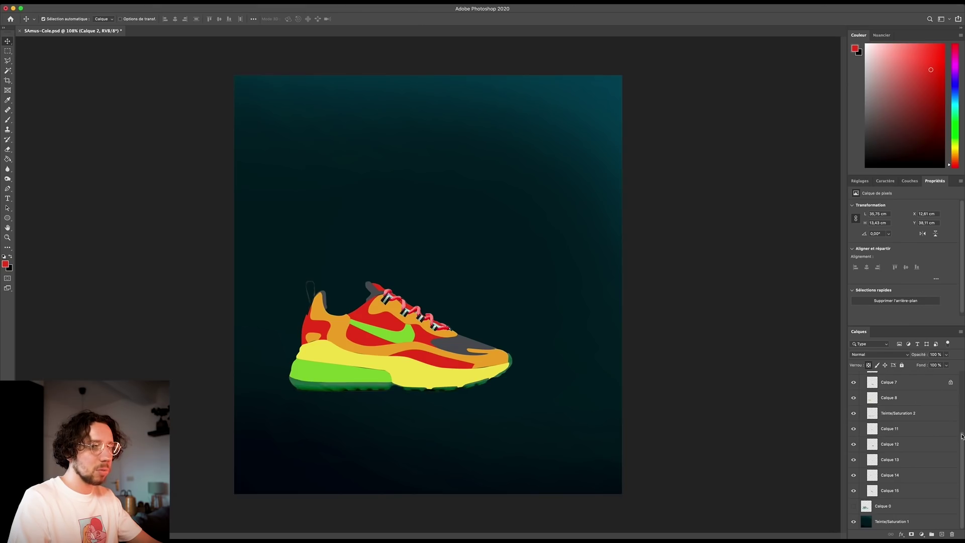
Step: Briefly show the samus-sneaker reference layer to compare its colours with the recoloured sneaker
drag(962, 448, 960, 359)
click(853, 378)
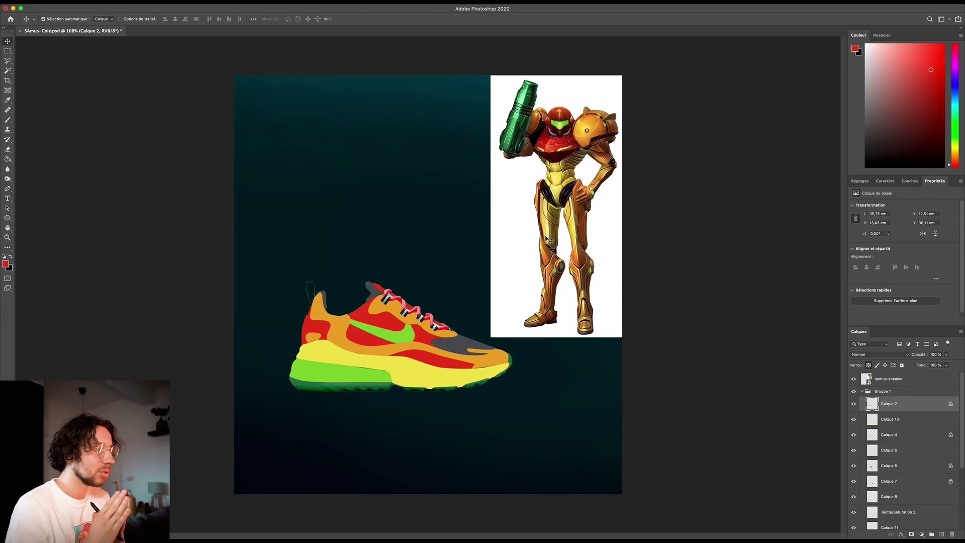
click(853, 379)
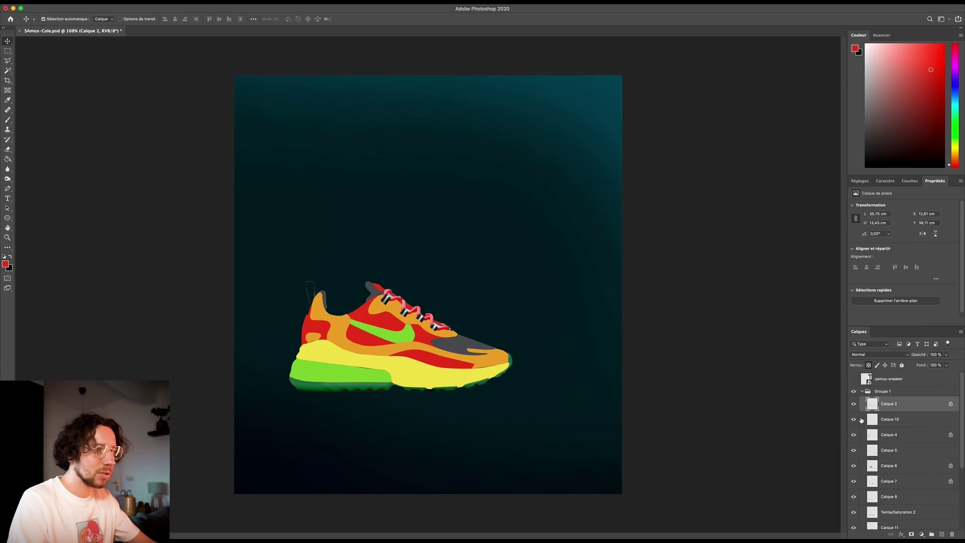
Step: Add a Biseautage & estampage style to Calque 2 with a depth of 200% and a slightly higher highlight opacity
double_click(914, 407)
click(521, 207)
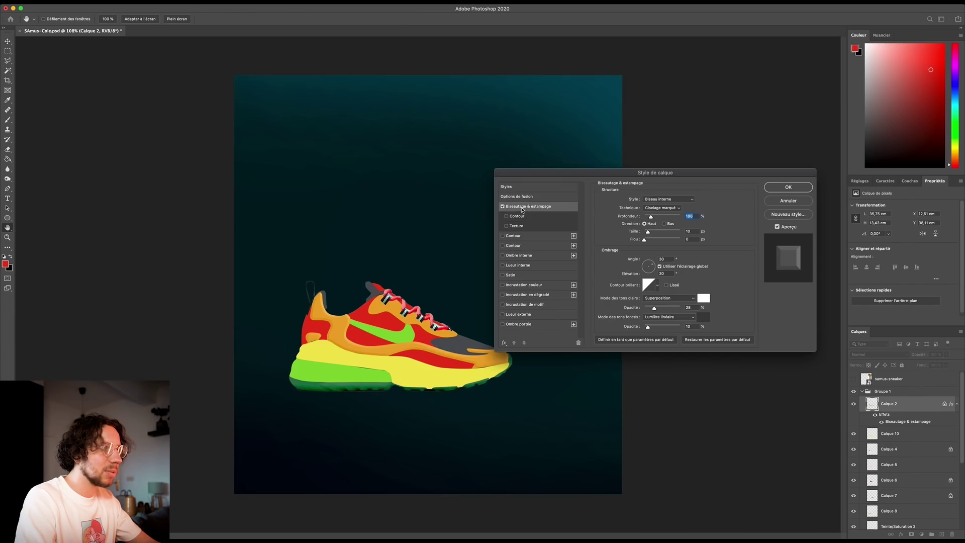
drag(413, 327, 467, 362)
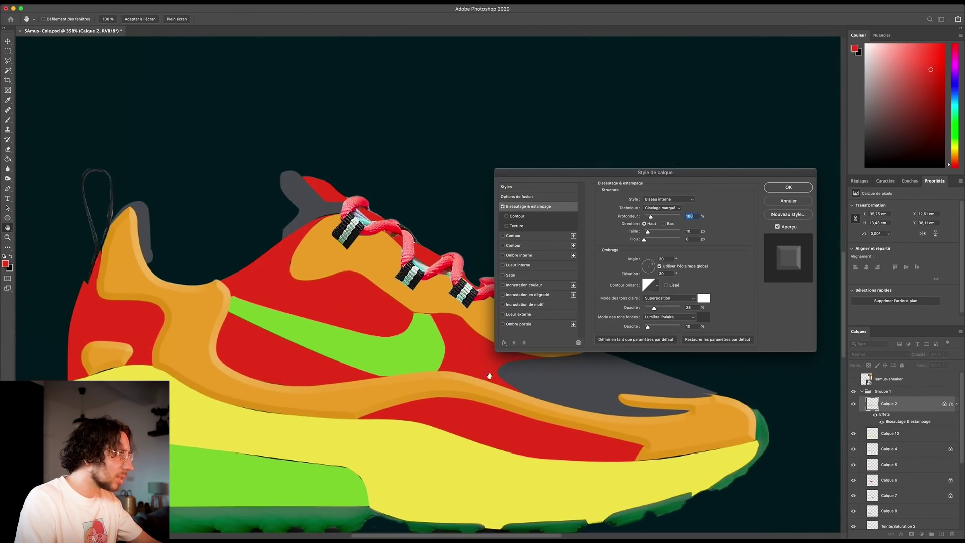
text(200)
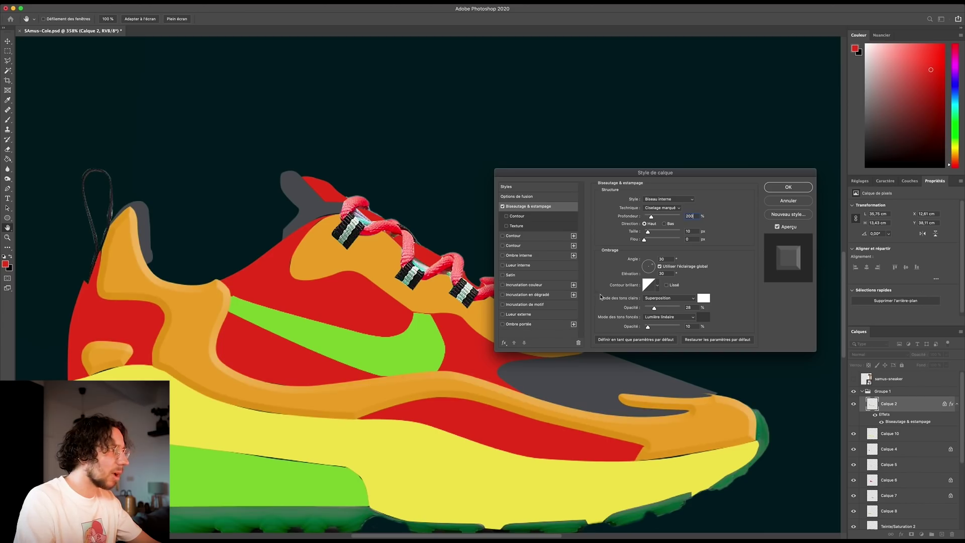
drag(655, 308, 661, 311)
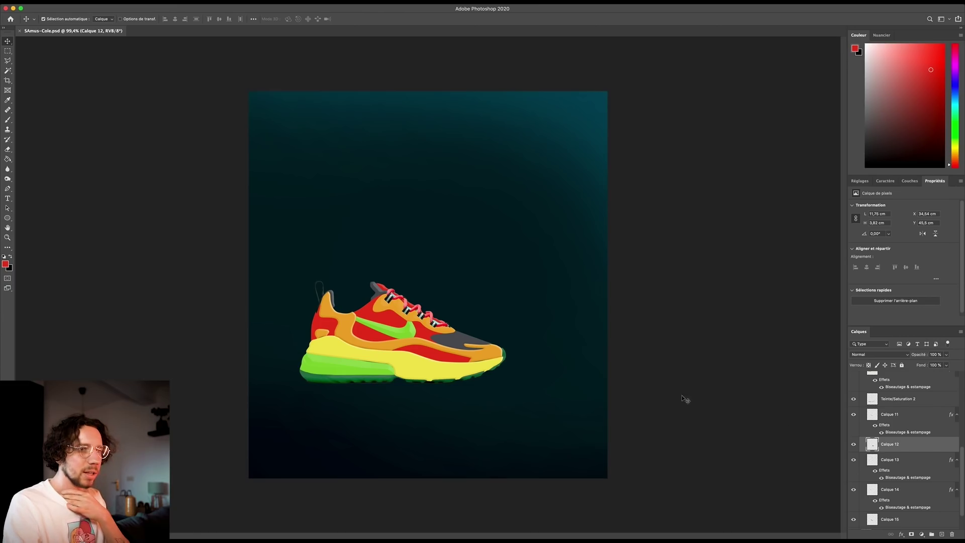
click(959, 477)
scroll(905, 442, up, 5)
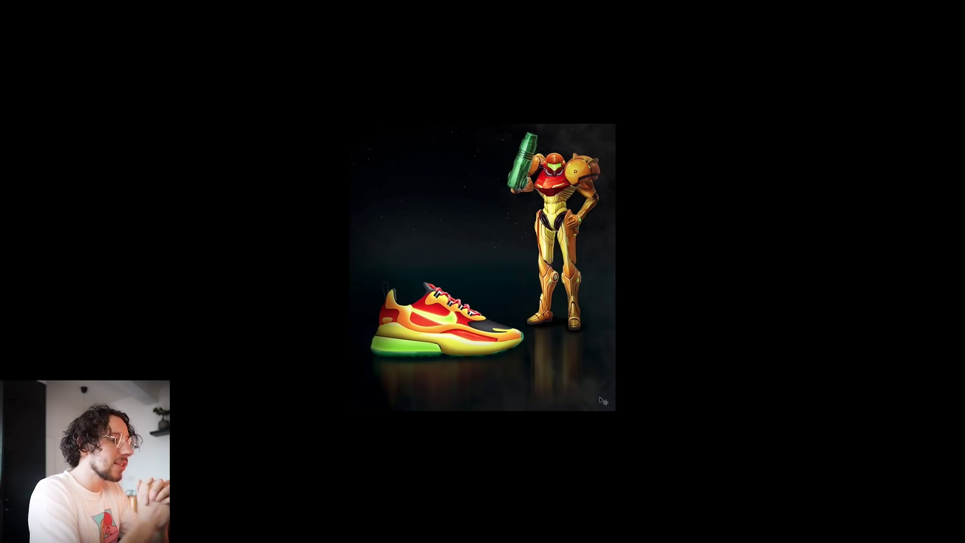
Step: Leave full-screen view, expand the chaussure group and reveal its jaune semelle, red3 and nike groups to review the shoe's build-up
key(f)
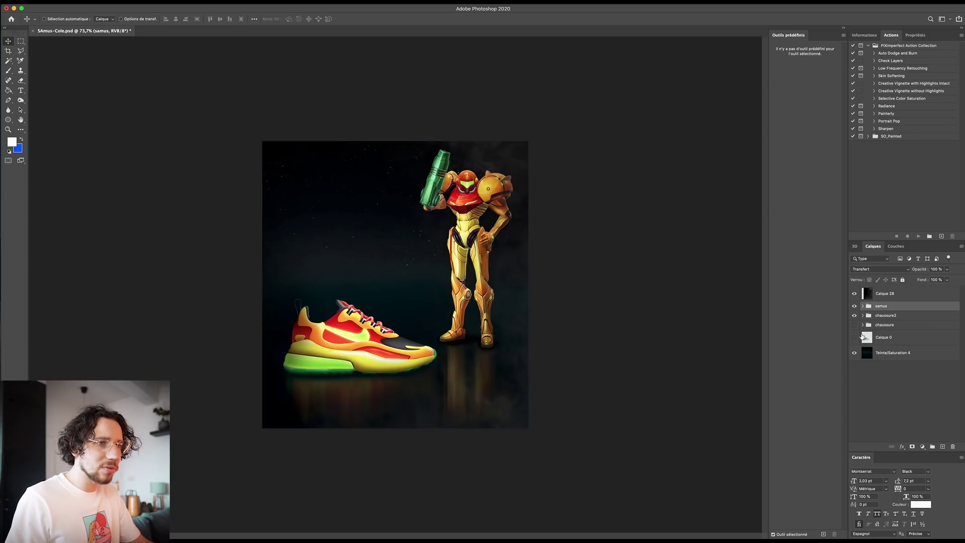
click(863, 326)
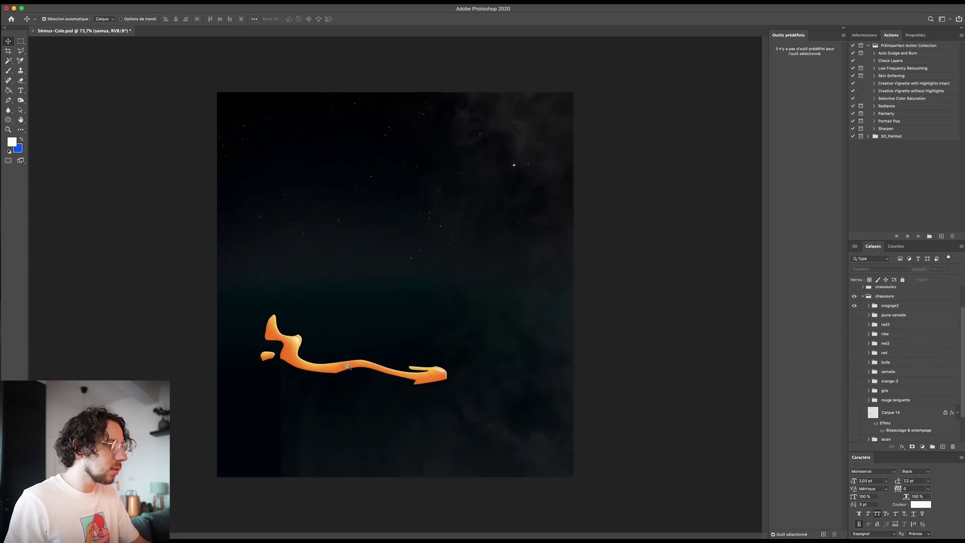
drag(286, 427, 362, 367)
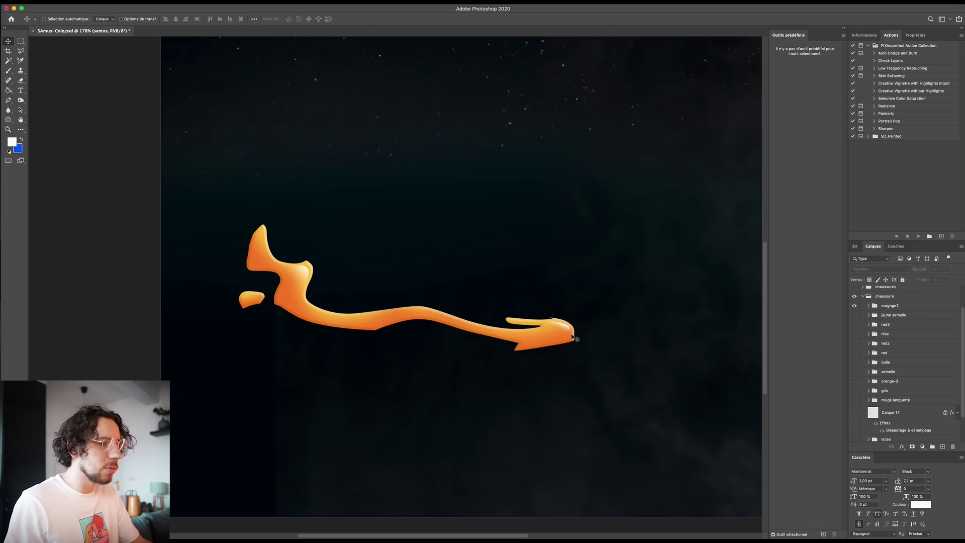
click(854, 315)
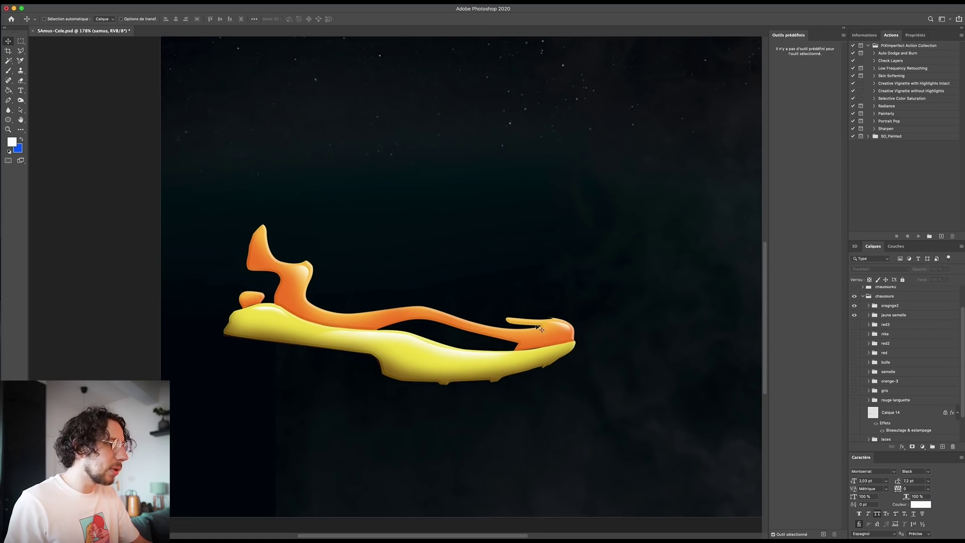
click(853, 325)
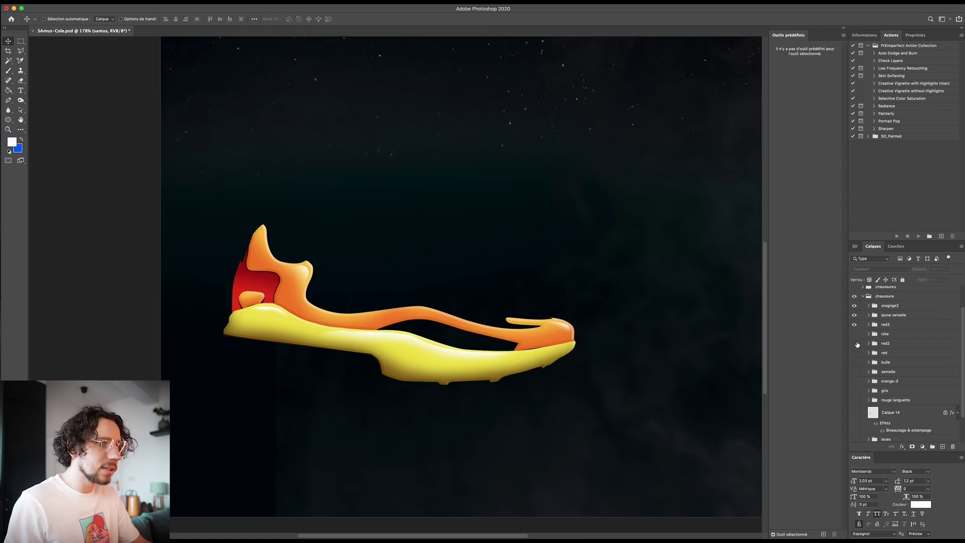
click(854, 334)
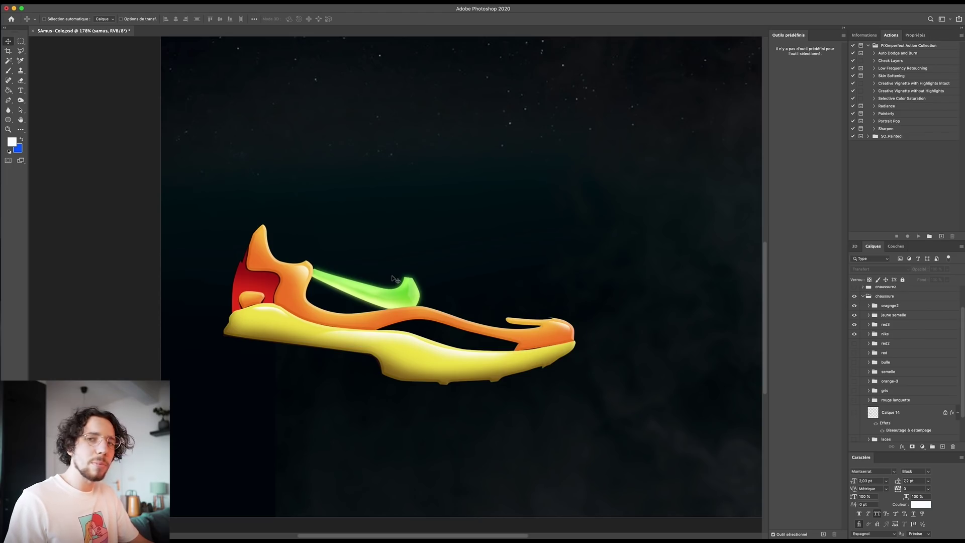
Step: Reveal the red2, red, bulle, semelle and orange-3 groups one after another to examine these shoe parts
click(854, 343)
click(854, 352)
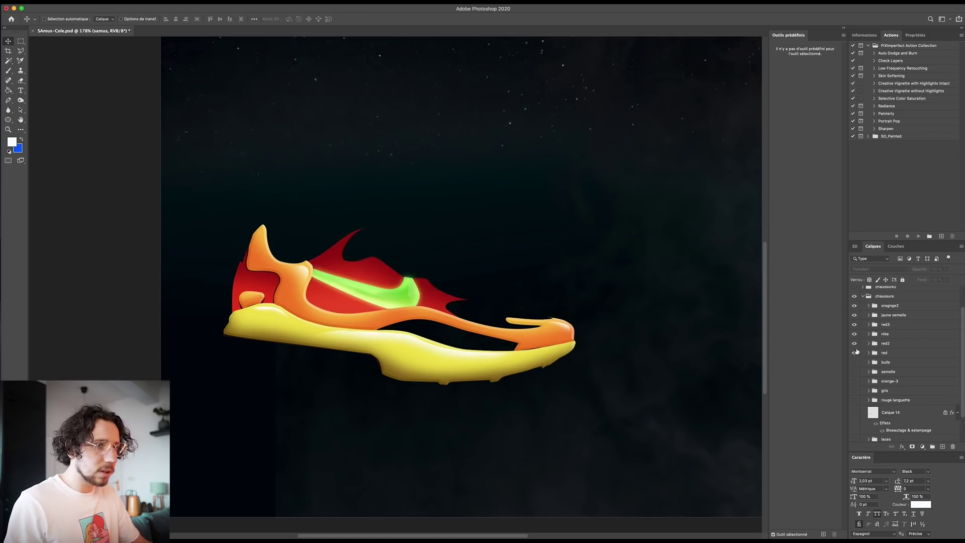
click(854, 362)
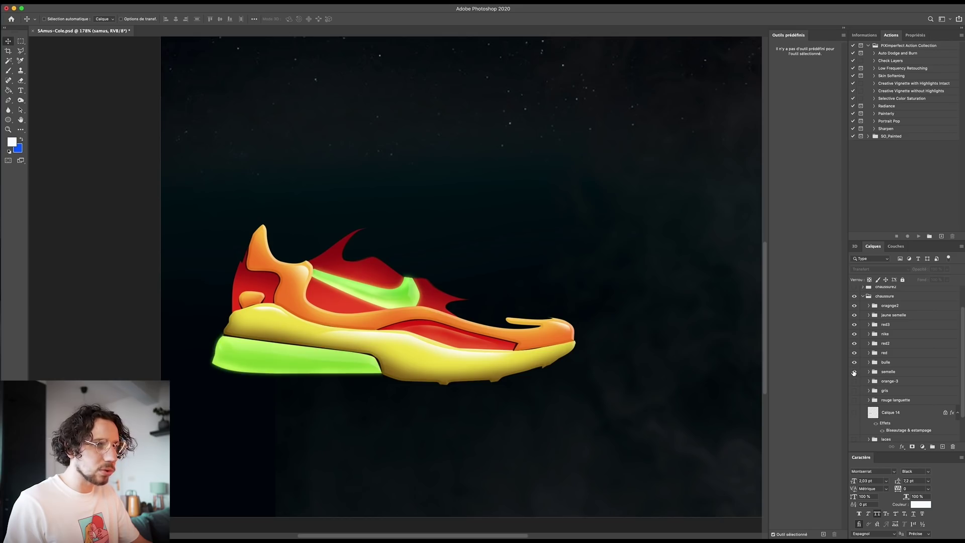
click(853, 372)
click(855, 382)
click(854, 382)
click(855, 382)
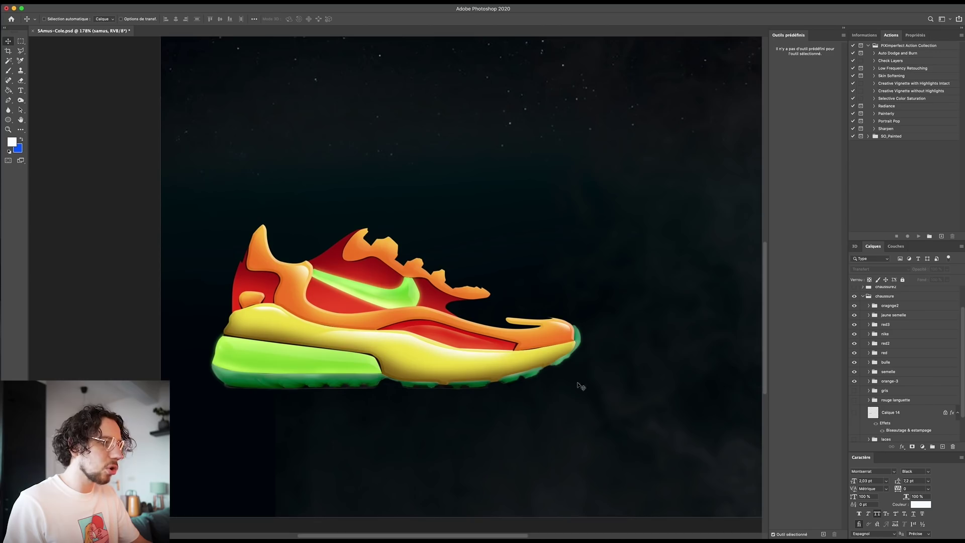
Step: Reveal the remaining shoe parts, including Calque 14 and the laces group, and collapse the chaussure2 group
click(854, 382)
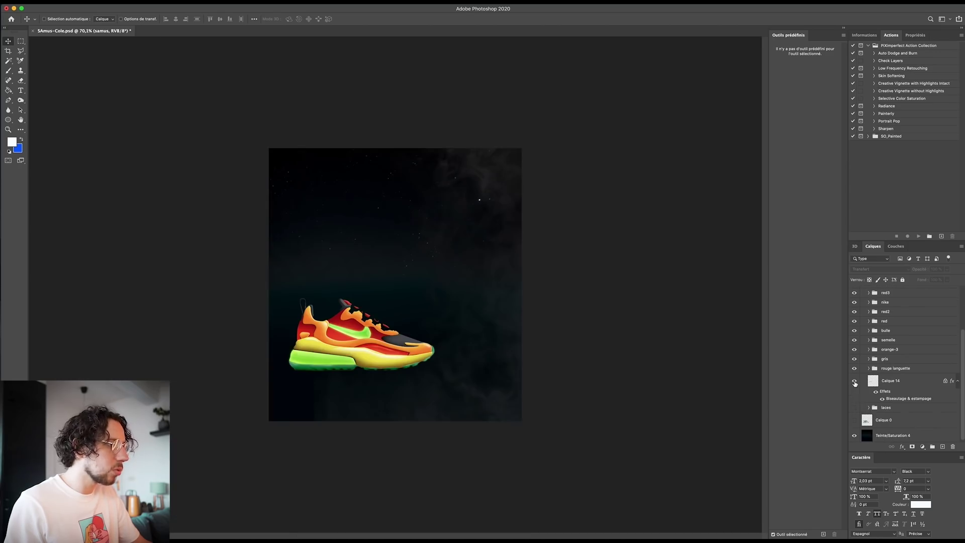
click(854, 408)
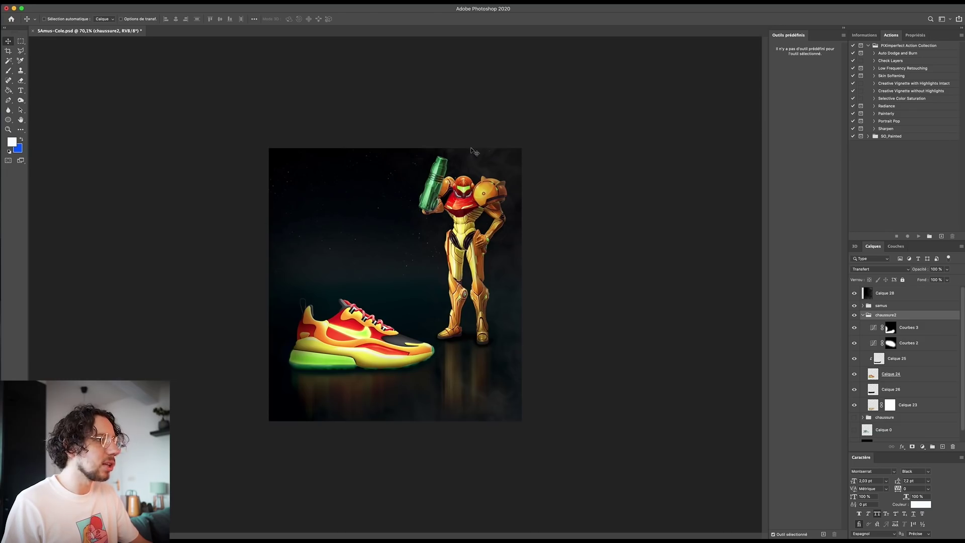
click(862, 315)
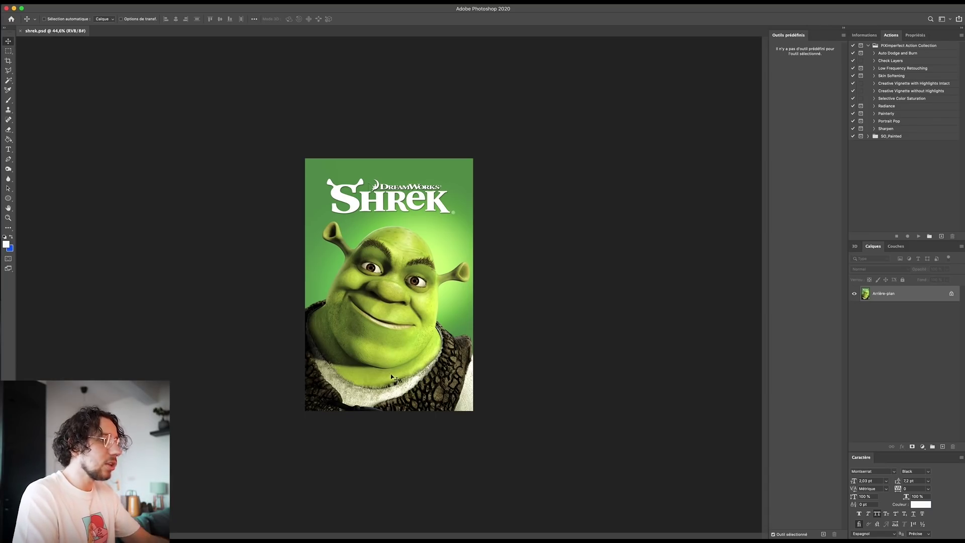
Step: Select Shrek automatically as the subject in Sélectionner et masquer and accept the result to isolate him from the poster background
key(l)
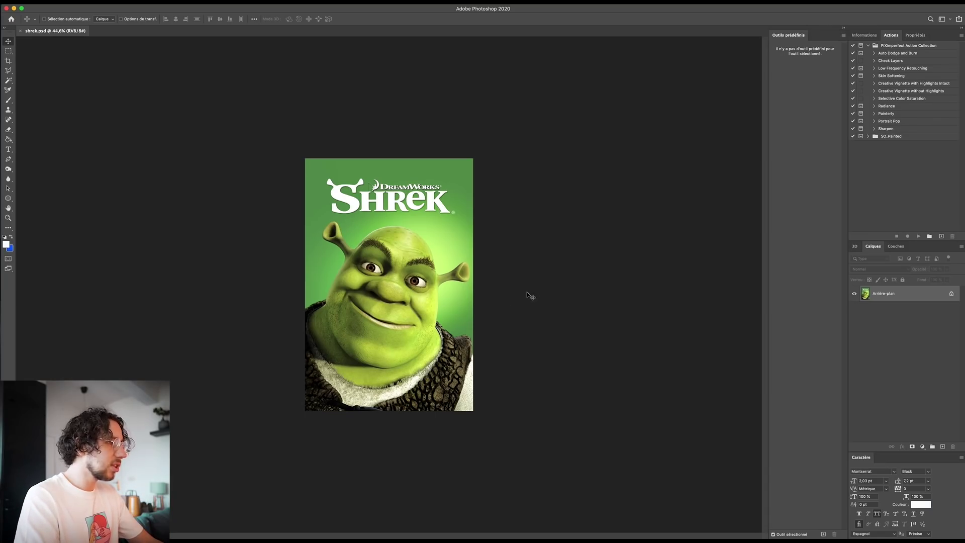
click(204, 18)
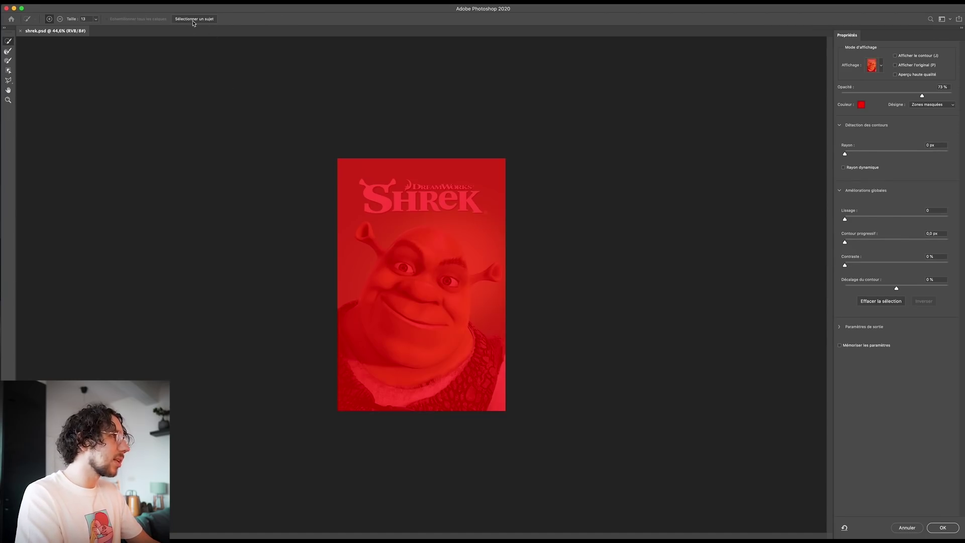
click(195, 19)
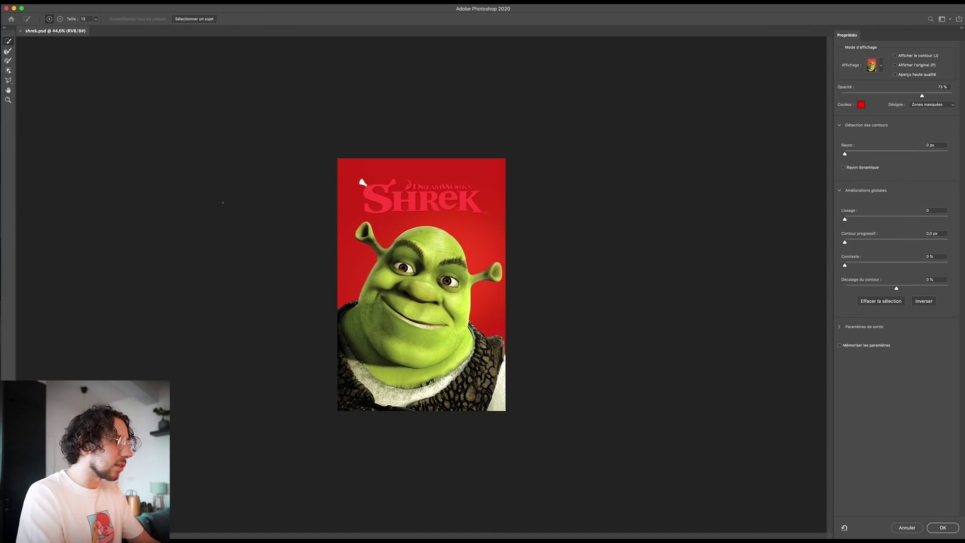
click(942, 528)
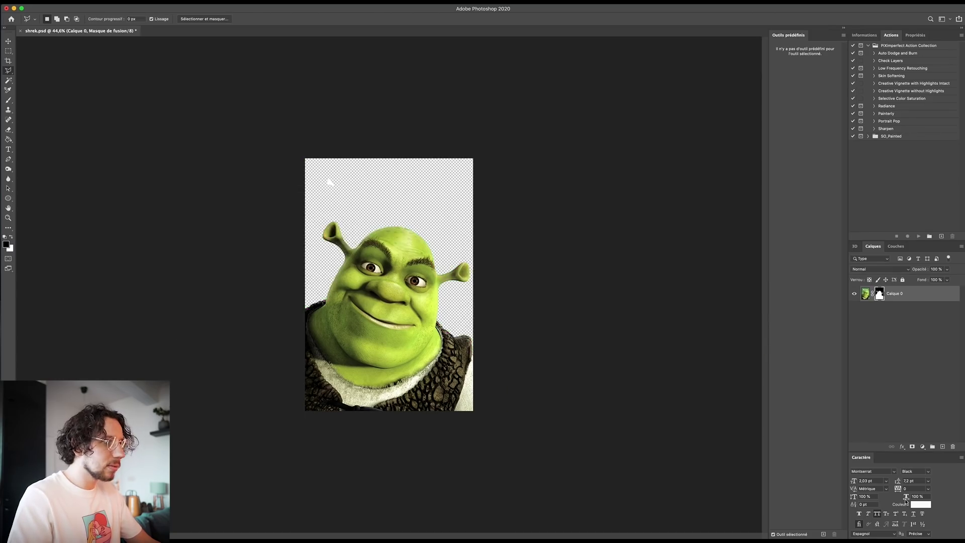
Step: Convert the cut-out Shrek layer to a smart object
scroll(345, 273, up, 5)
right_click(893, 296)
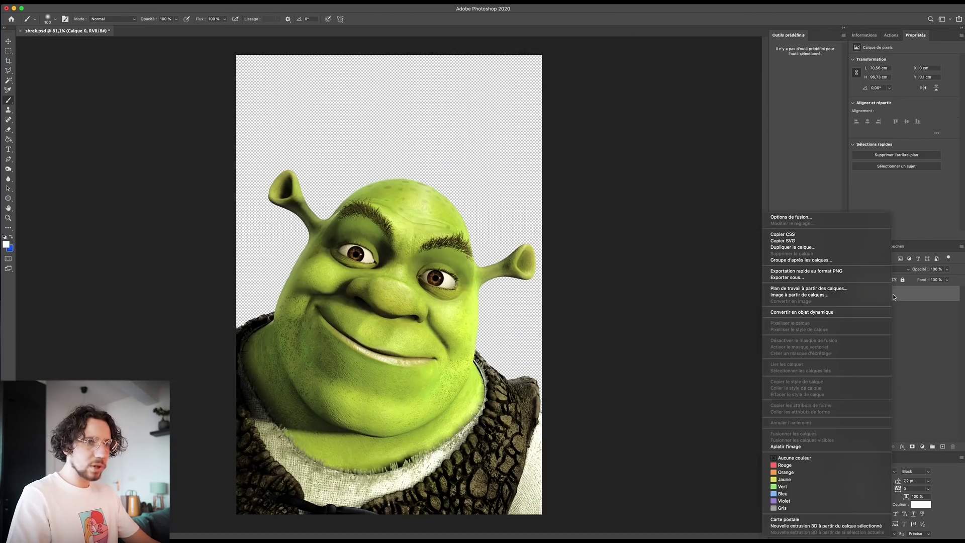
click(864, 313)
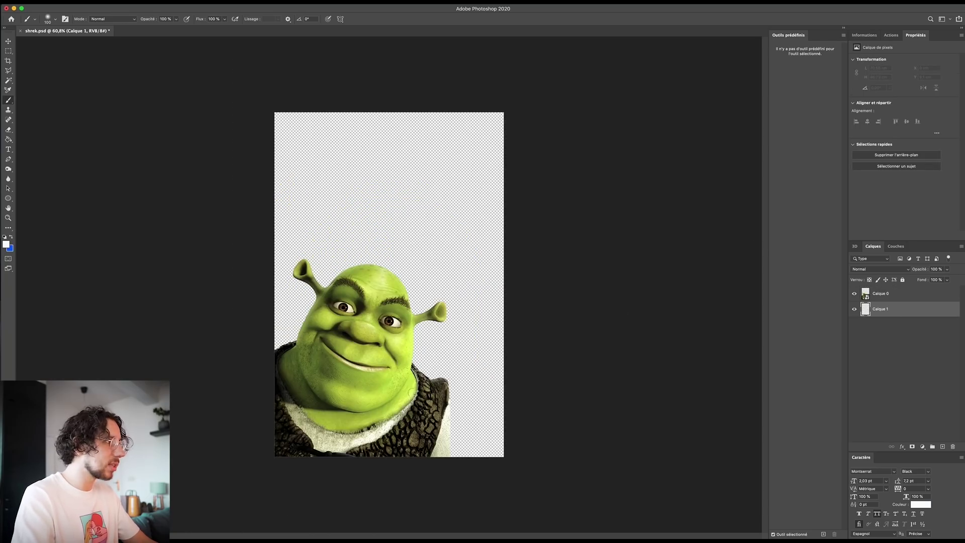
Step: Fill the new layer beneath Shrek with a vertical gradient from strong blue at the top to pale blue
key(g)
key(shift+g)
drag(387, 111, 389, 442)
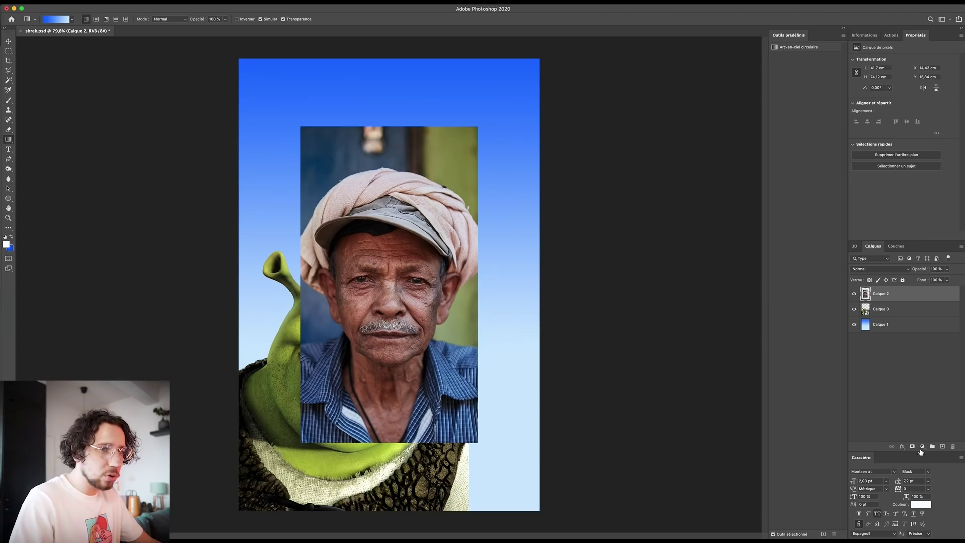
Step: Add a Teinte/Saturation adjustment and clip it to the old man's portrait layer
click(923, 447)
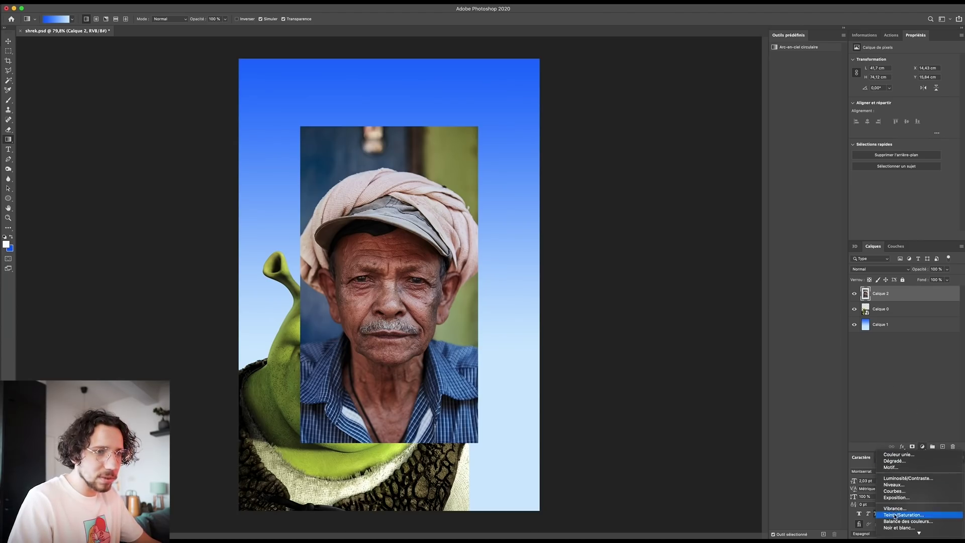
click(908, 355)
alt+click(904, 301)
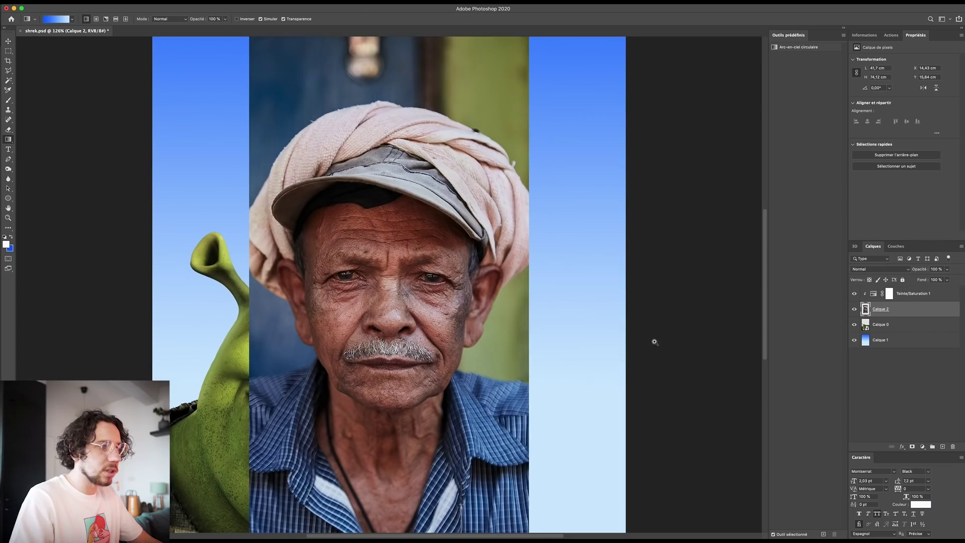
scroll(534, 387, up, 1)
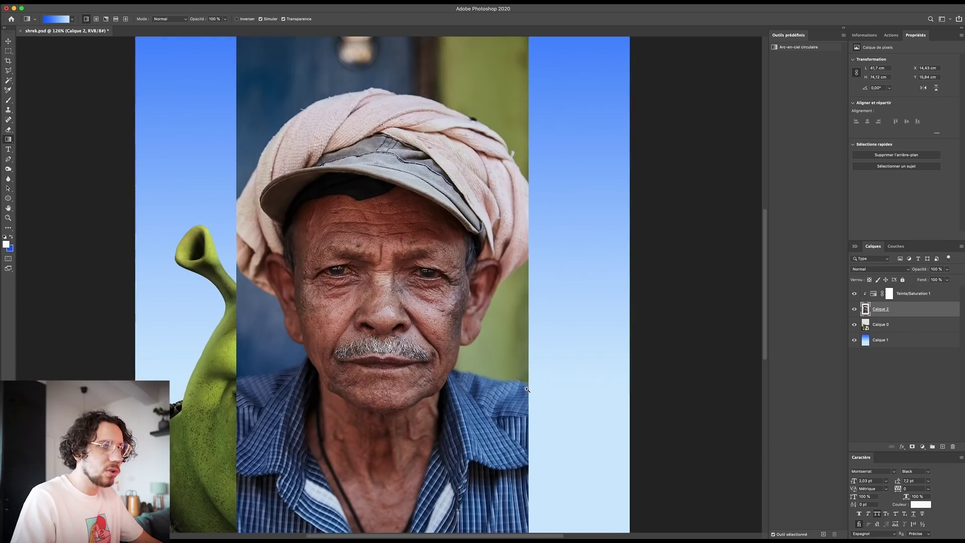
scroll(534, 387, down, 3)
click(879, 295)
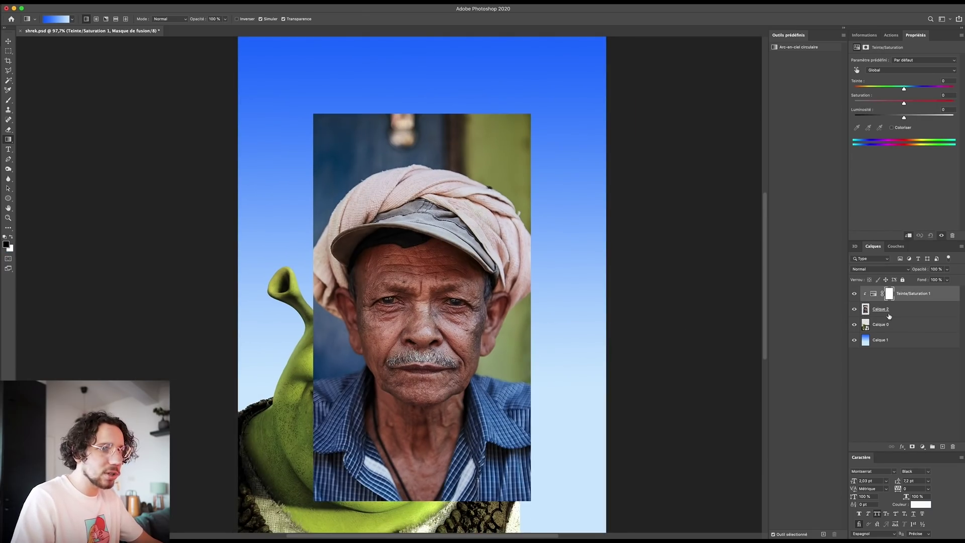
Step: Move the portrait beside Shrek's face and shift its hue until the man's skin turns Shrek green
click(888, 314)
key(v)
drag(483, 396, 573, 444)
scroll(573, 445, down, 3)
click(874, 294)
mouse_move(904, 89)
mouse_down()
mouse_move(925, 92)
mouse_move(914, 104)
mouse_up()
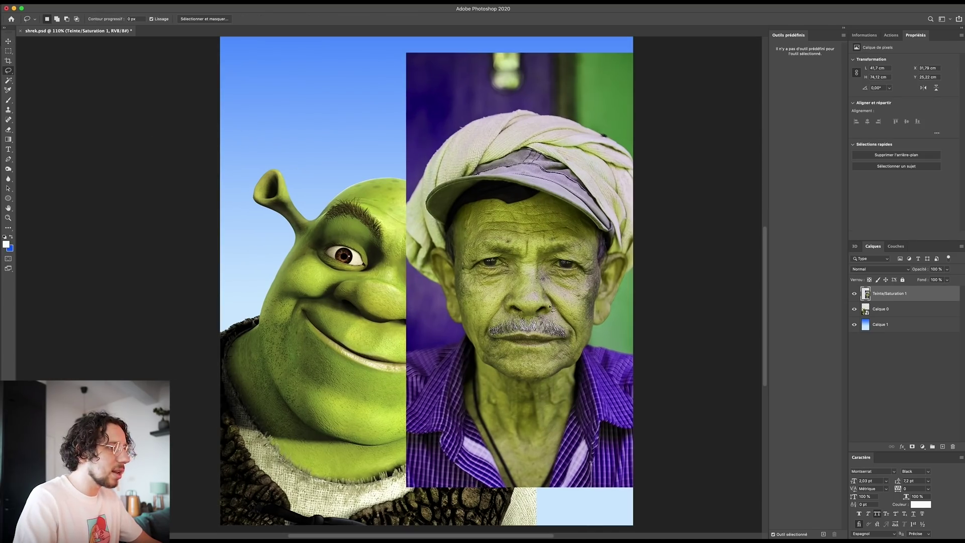
Step: Copy the skin around the portrait's right-hand eye to its own layer and hide the recoloured portrait
mouse_move(571, 297)
mouse_down()
mouse_move(593, 288)
mouse_move(600, 261)
mouse_up()
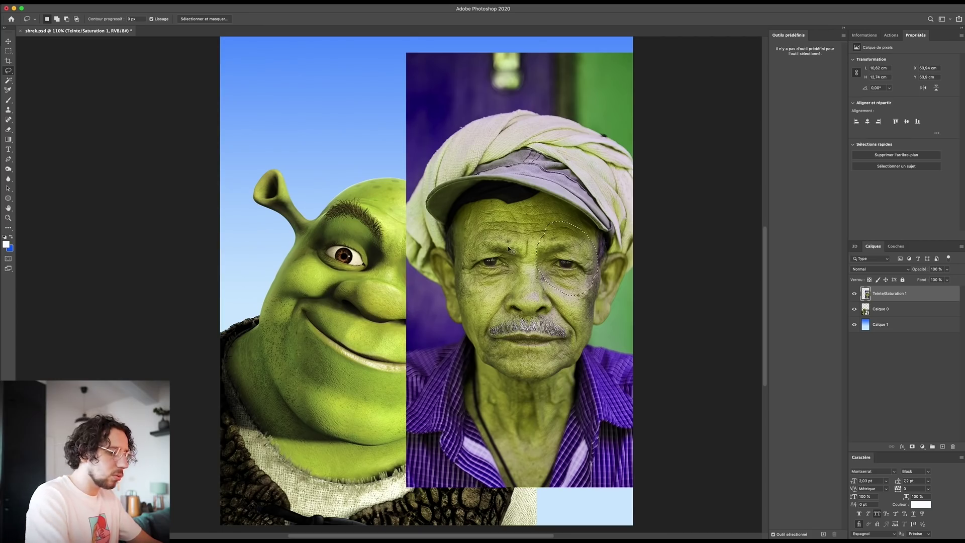
key(ctrl+j)
click(854, 311)
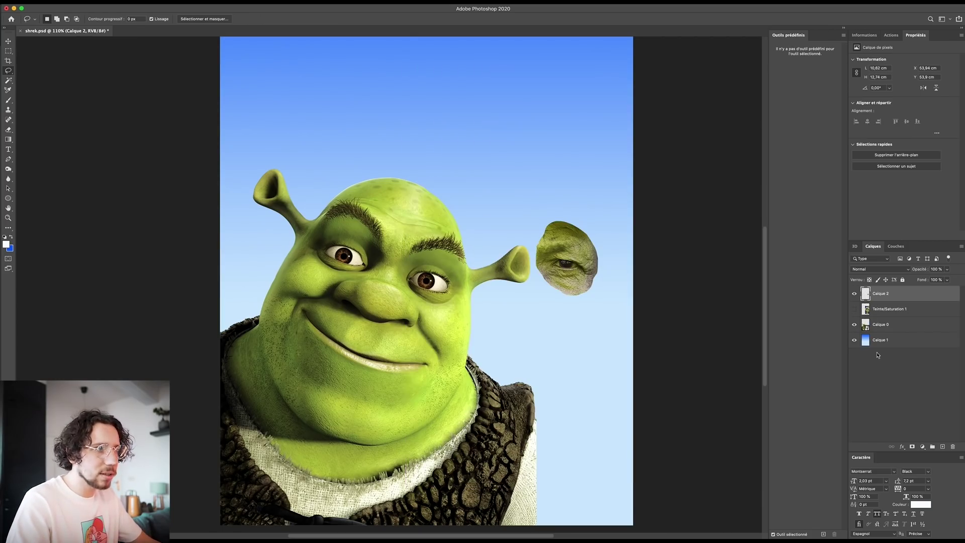
Step: Move and enlarge the eye patch over Shrek's right-hand eye, aligning it at 71 % opacity before restoring 100 %
key(v)
drag(582, 276, 439, 286)
key(ctrl+t)
drag(452, 232, 483, 224)
key(Return)
key(7)
key(1)
drag(458, 260, 458, 255)
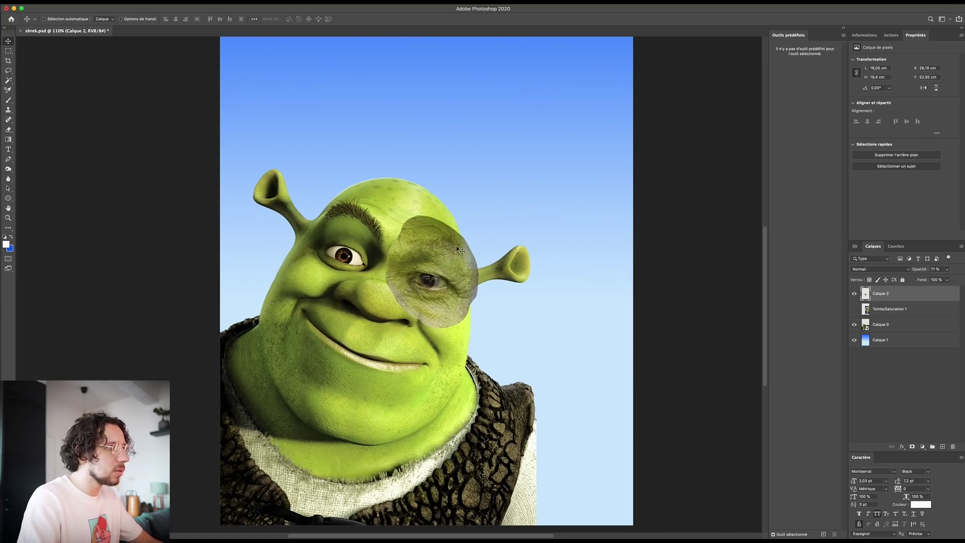
key(0)
Step: Add a layer mask to the eye patch and paint its edges black with a soft brush to blend it into Shrek's skin
key(b)
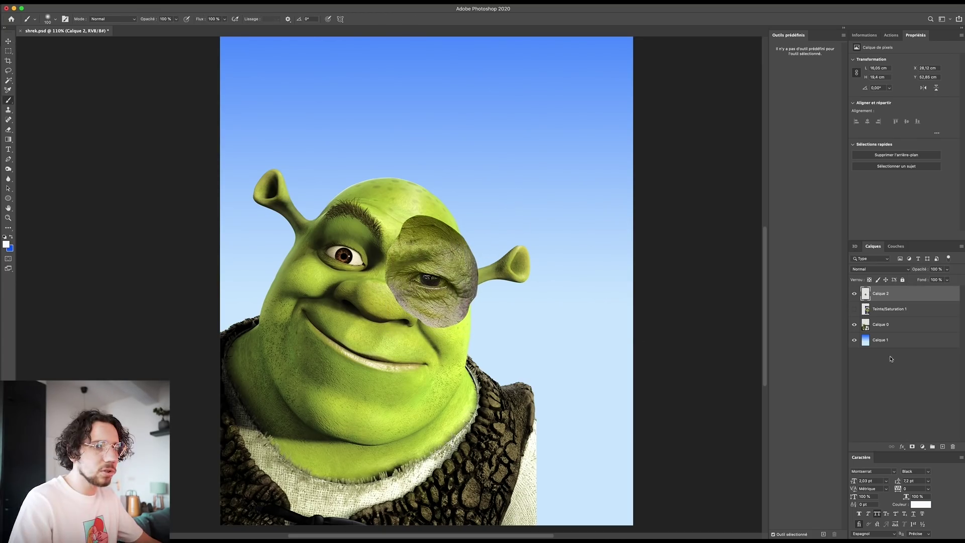
click(913, 446)
key(d)
drag(352, 372, 392, 357)
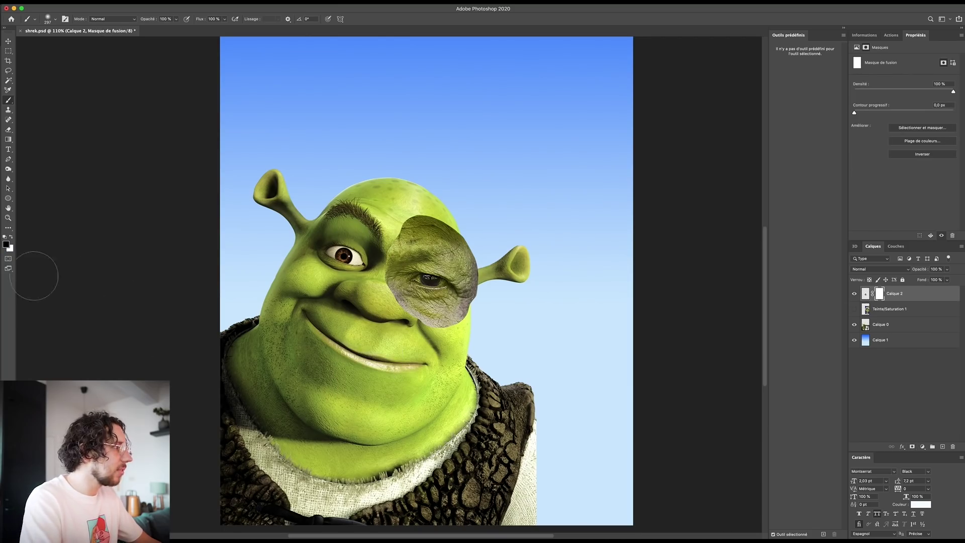
mouse_move(420, 321)
mouse_down()
mouse_move(442, 317)
mouse_move(409, 307)
mouse_up()
mouse_move(417, 354)
mouse_down()
mouse_move(461, 353)
mouse_move(488, 334)
mouse_move(476, 228)
mouse_move(422, 212)
mouse_up()
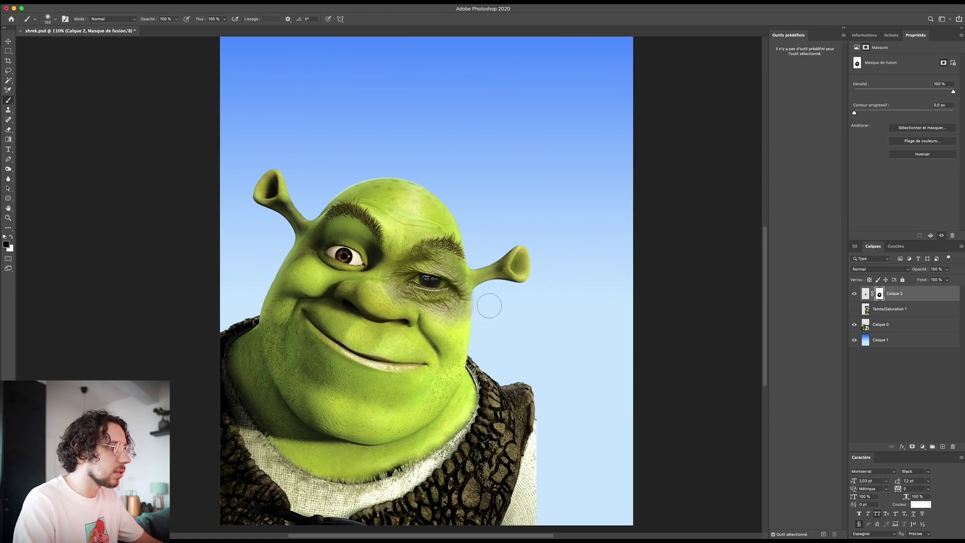
mouse_move(409, 308)
mouse_down()
mouse_move(436, 286)
mouse_move(445, 254)
mouse_move(472, 345)
mouse_up()
Step: Refine the eye patch's mask with a smaller brush so Shrek's own eye shows through the wrinkled skin
scroll(430, 299, down, 2)
key(bracketleft)
key(bracketleft)
key(bracketleft)
key(bracketleft)
key(bracketleft)
key(bracketleft)
key(x)
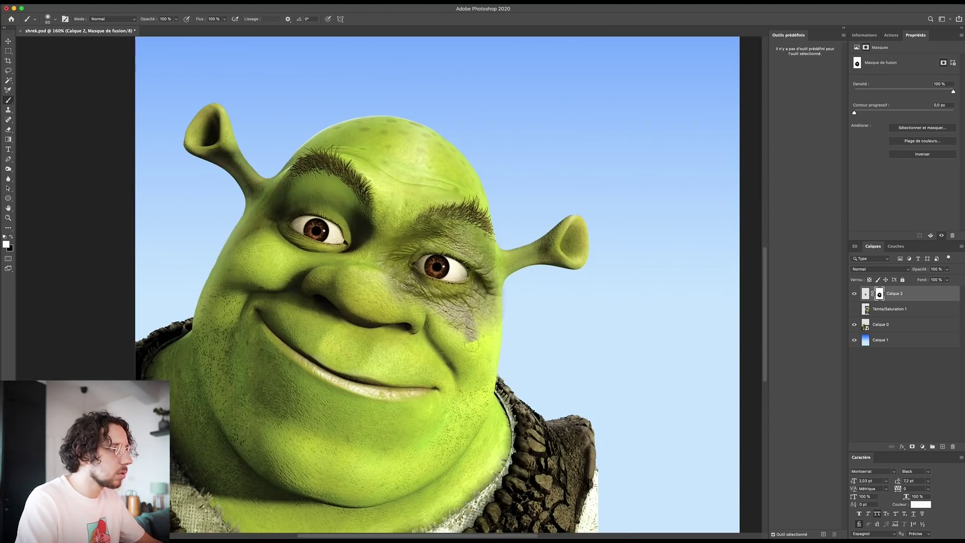
scroll(471, 345, down, 3)
Step: Return from the mask to the eye patch's image content and enlarge the brush to 200 px
key(super+2)
key(bracketright)
key(bracketright)
key(bracketright)
key(bracketright)
key(bracketright)
key(bracketright)
key(bracketright)
key(bracketright)
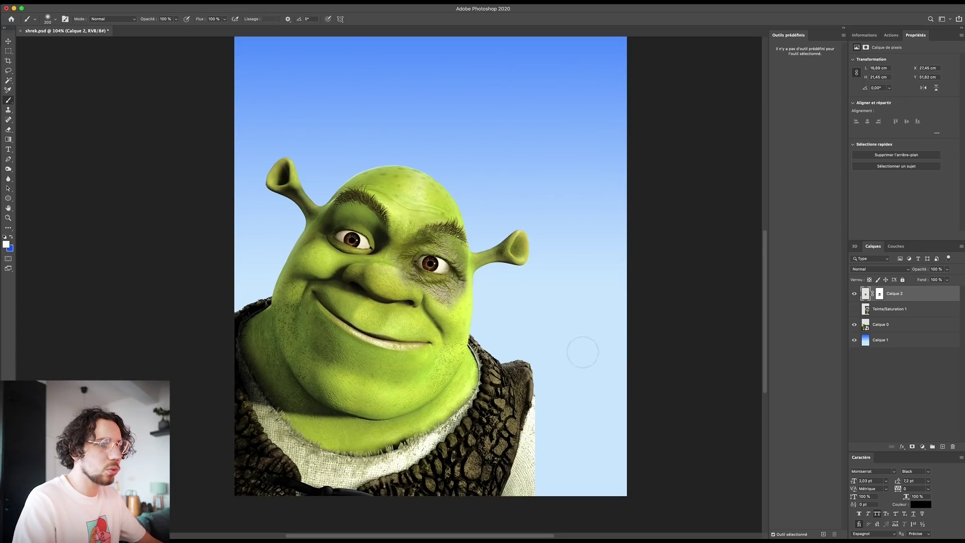
Step: Show and select the recoloured portrait layer and position its copied moustache-and-mouth patch over Shrek's mouth
click(854, 309)
click(890, 311)
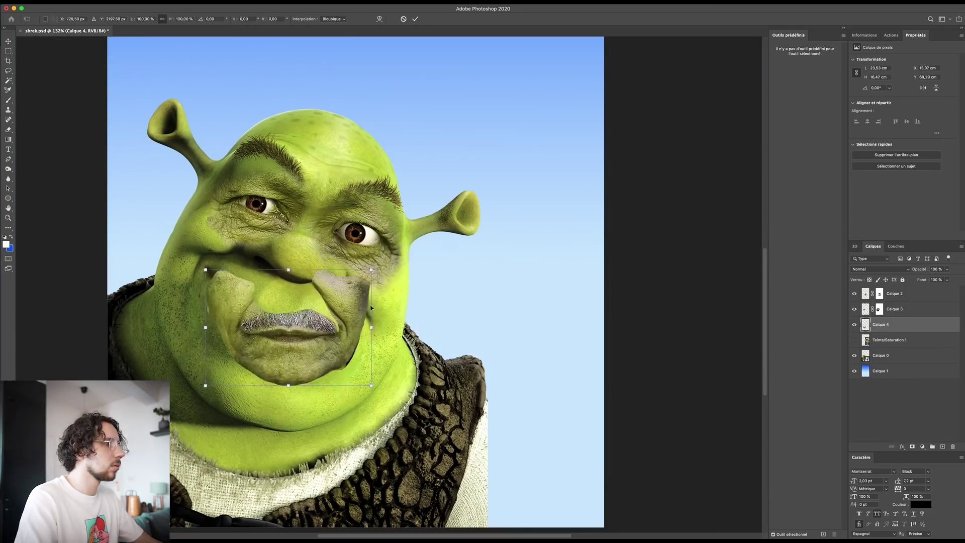
mouse_move(281, 311)
mouse_down()
mouse_move(351, 352)
mouse_move(226, 301)
mouse_move(159, 389)
mouse_up()
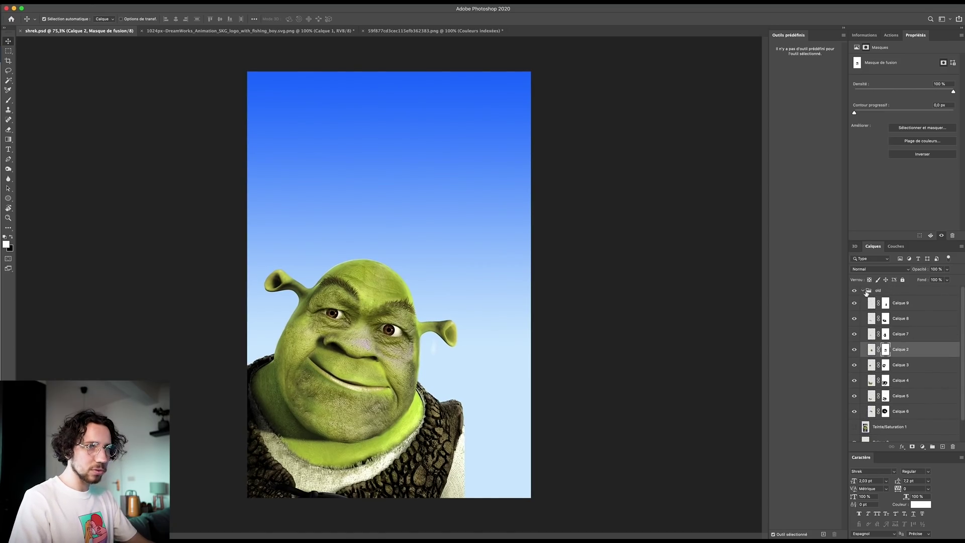
Step: Collapse the old group and enlarge Shrek proportionally until he fills the poster's width
click(865, 292)
click(863, 290)
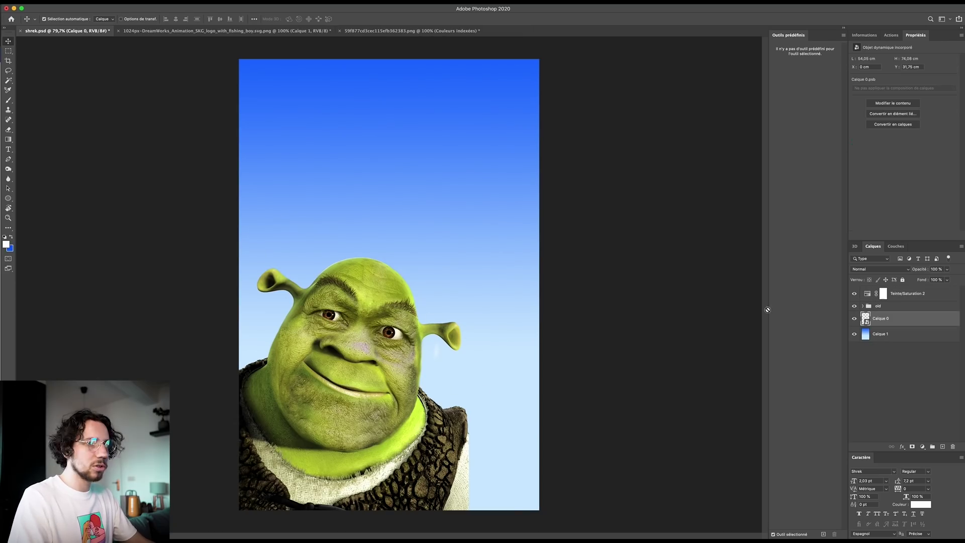
key(super+minus)
key(super+minus)
key(super+minus)
key(super+t)
drag(422, 246, 449, 203)
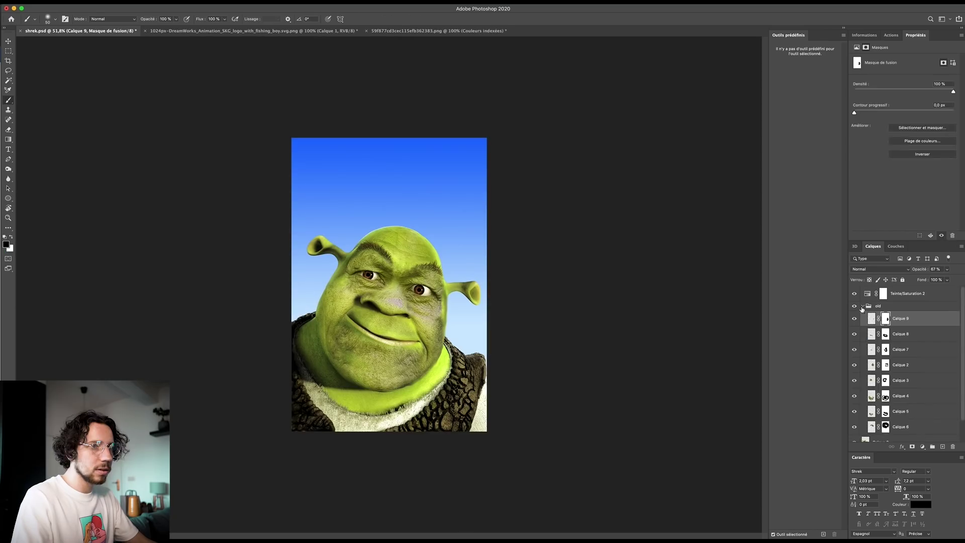
Step: Collapse the old group, add an empty layer above Teinte/Saturation 2 and pick a very fine brush
click(862, 306)
click(890, 325)
click(942, 446)
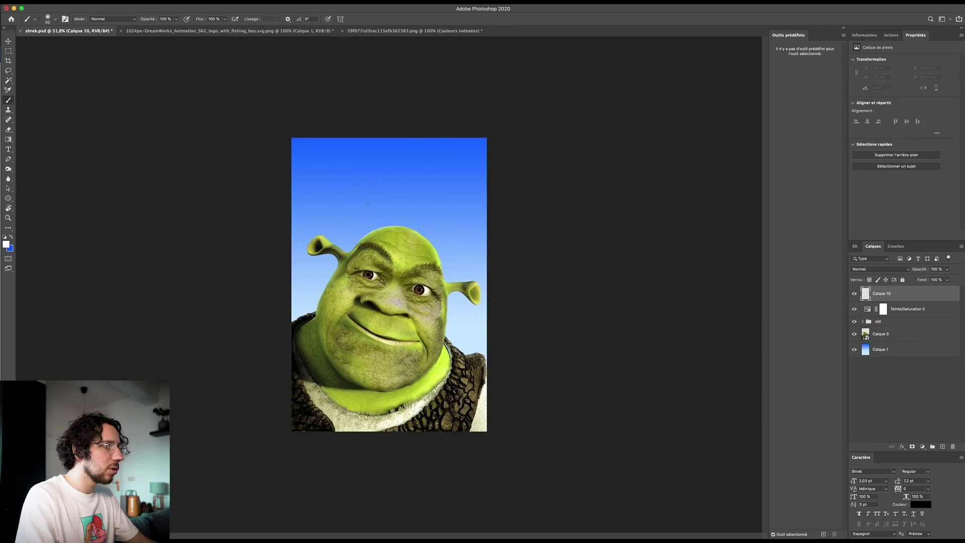
right_click(371, 213)
click(248, 209)
scroll(372, 253, up, 10)
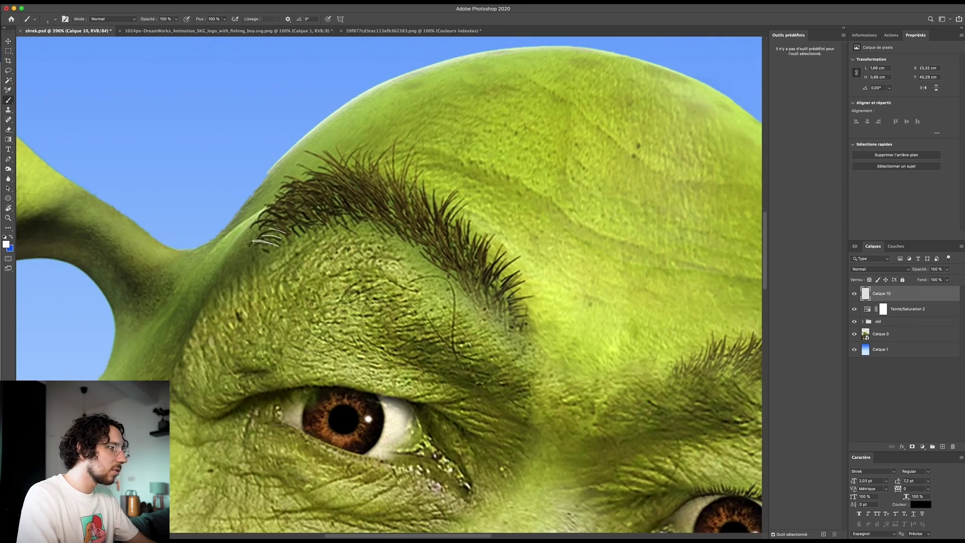
Step: Paint fine white hair strokes over both of Shrek's eyebrows
drag(322, 215, 305, 199)
mouse_move(469, 271)
mouse_down()
mouse_move(458, 226)
mouse_move(394, 173)
mouse_up()
drag(333, 206, 298, 182)
scroll(372, 211, up, 3)
mouse_move(452, 273)
mouse_down()
mouse_move(425, 235)
mouse_move(356, 182)
mouse_up()
drag(556, 326, 559, 289)
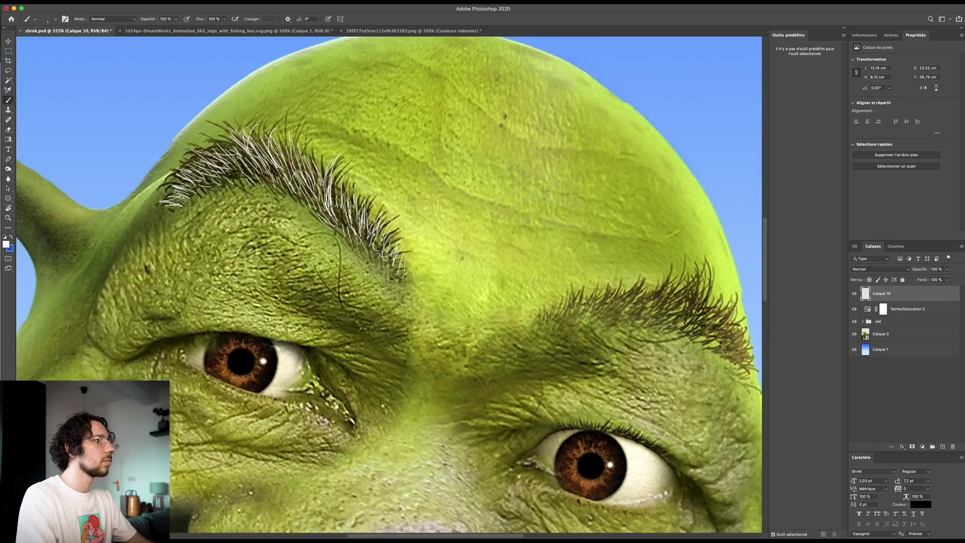
scroll(717, 300, down, 5)
scroll(716, 299, down, 2)
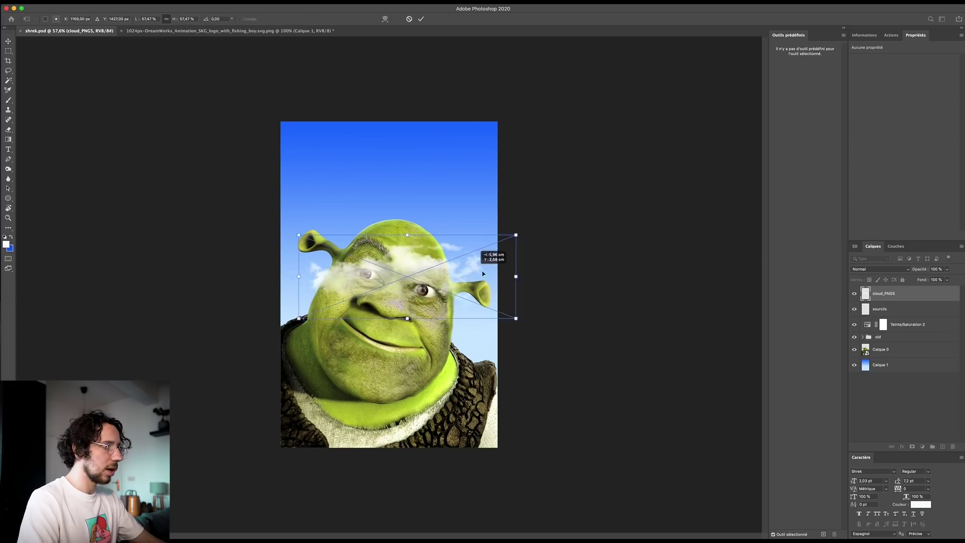
Step: Place the cloud_PNG5 image in the sky and move its layer behind Shrek
key(Return)
drag(916, 298, 907, 357)
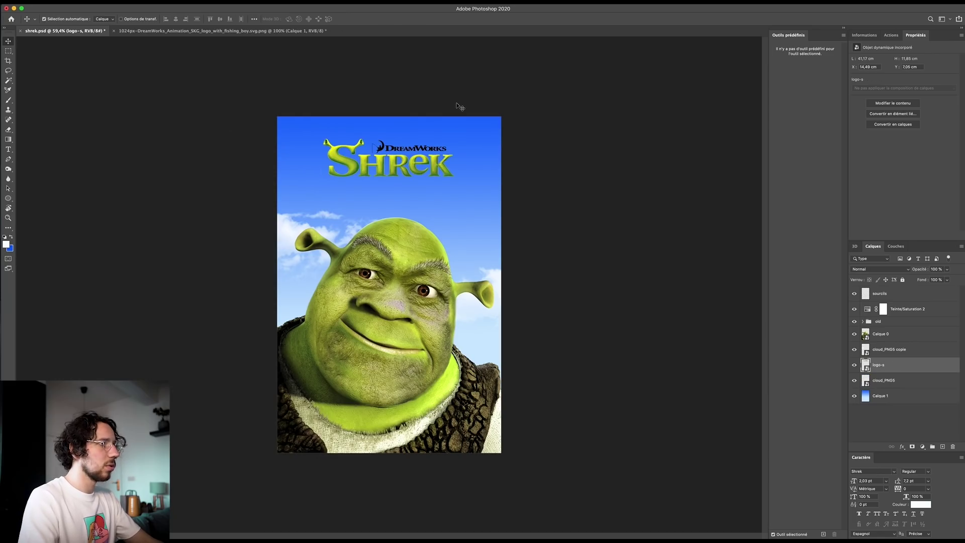
Step: Enlarge the DreamWorks Shrek logo slightly in the sky above Shrek's head
key(ctrl+t)
drag(459, 132, 454, 97)
key(Return)
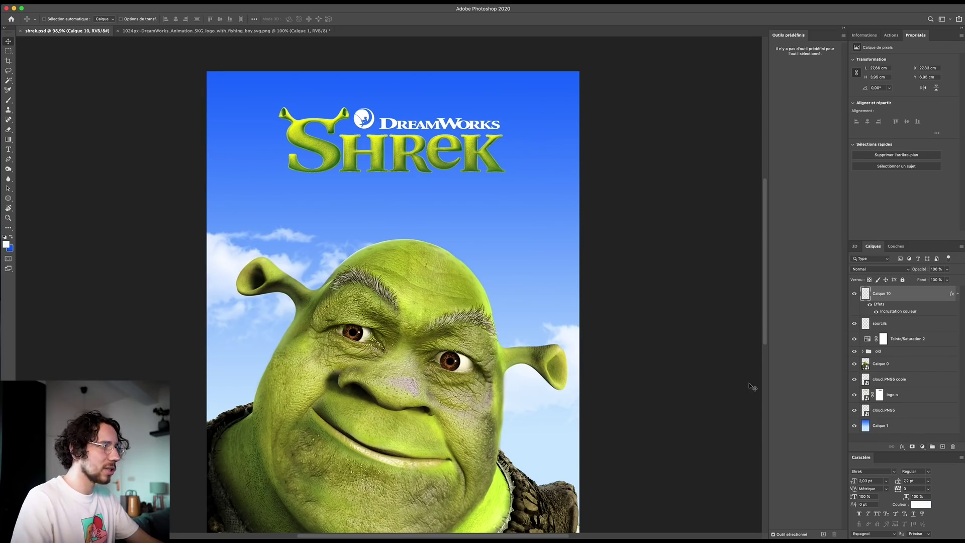
Step: Add the white tagline "il était une fin" in the Shrek font below the logo and replace its accented é with a plain e
key(t)
click(333, 209)
key(ctrl+v)
drag(296, 205, 269, 205)
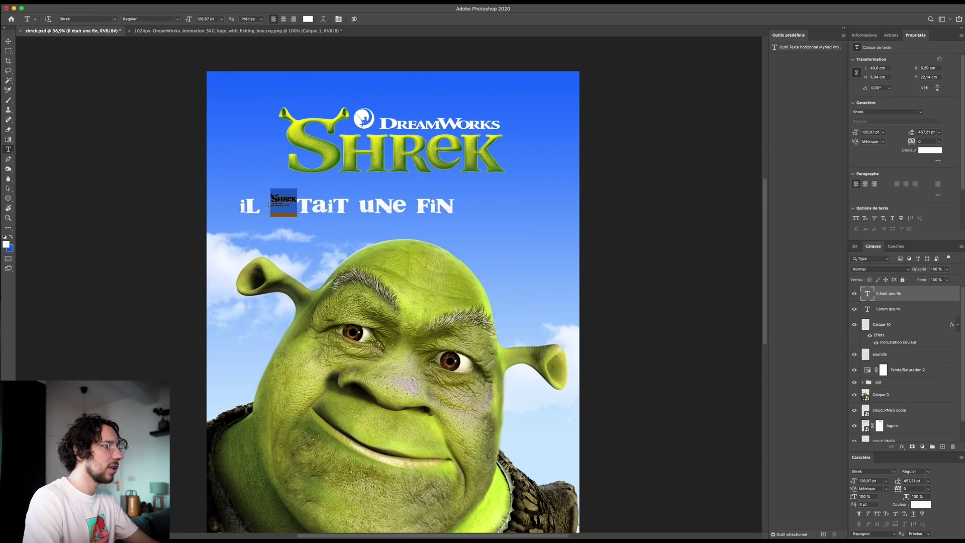
key(ctrl+h)
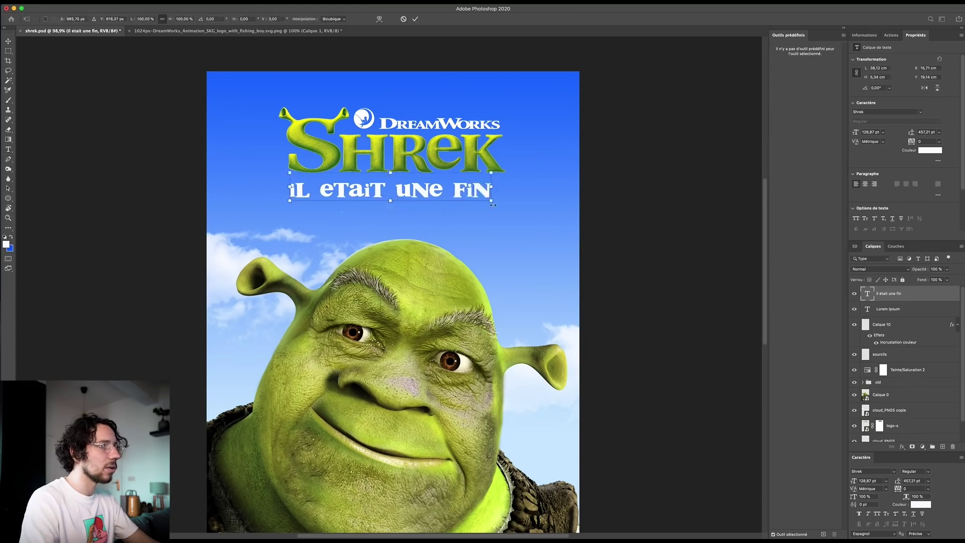